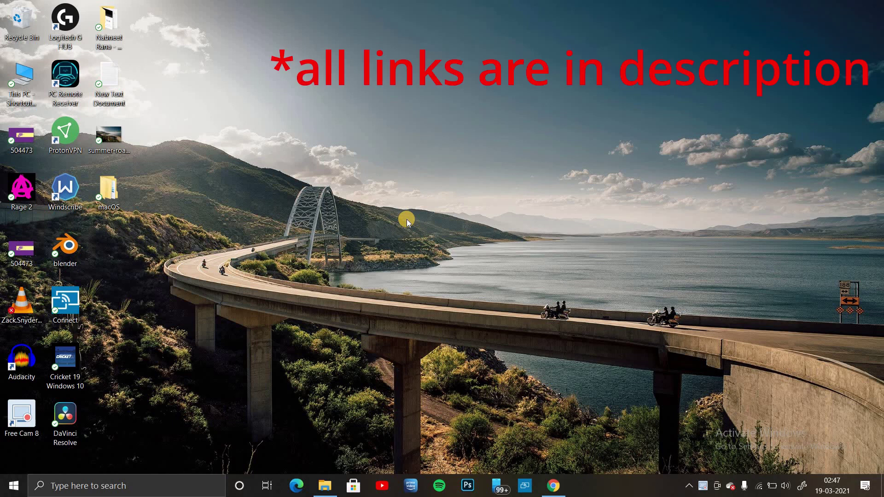
Step: Install the macOS cursor set using the Install setup file in the macOS cursors for Windows folder, inside the desktop's macOS folder
{"action": "double_click", "coordinate": [99, 189]}
{"action": "double_click", "coordinate": [233, 112]}
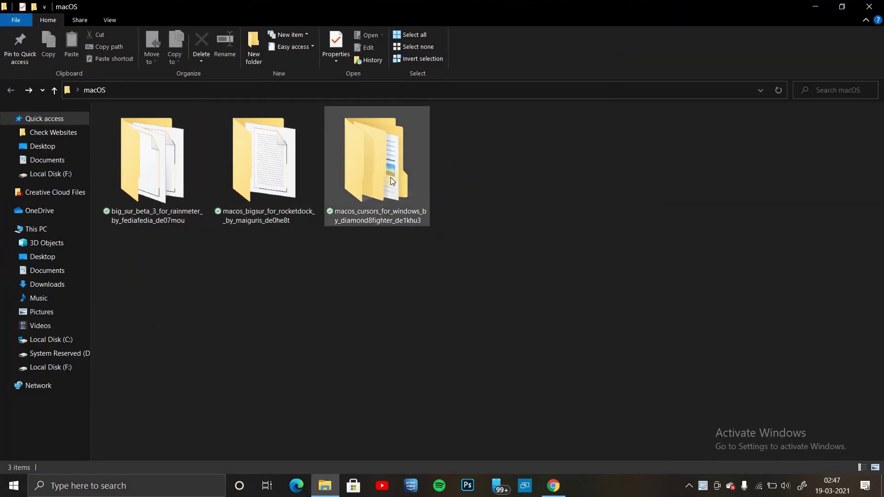
{"action": "double_click", "coordinate": [390, 177]}
{"action": "double_click", "coordinate": [151, 129]}
{"action": "left_click", "coordinate": [116, 129]}
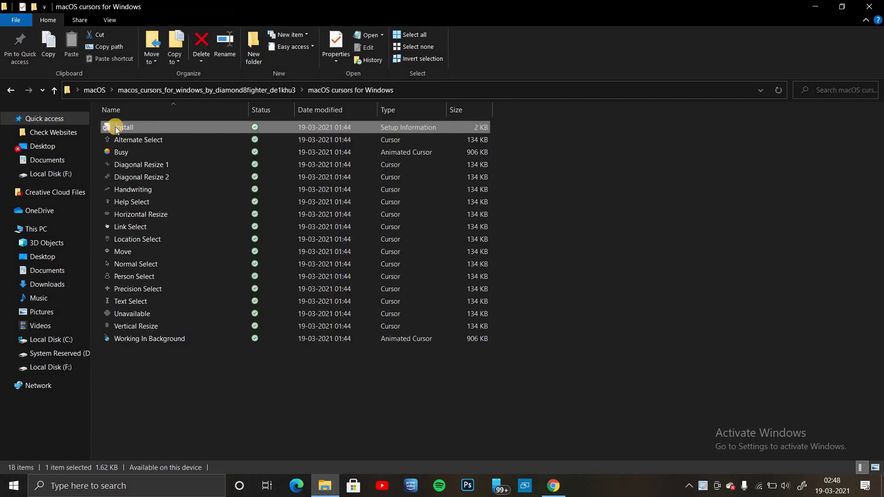
{"action": "right_click", "coordinate": [116, 128]}
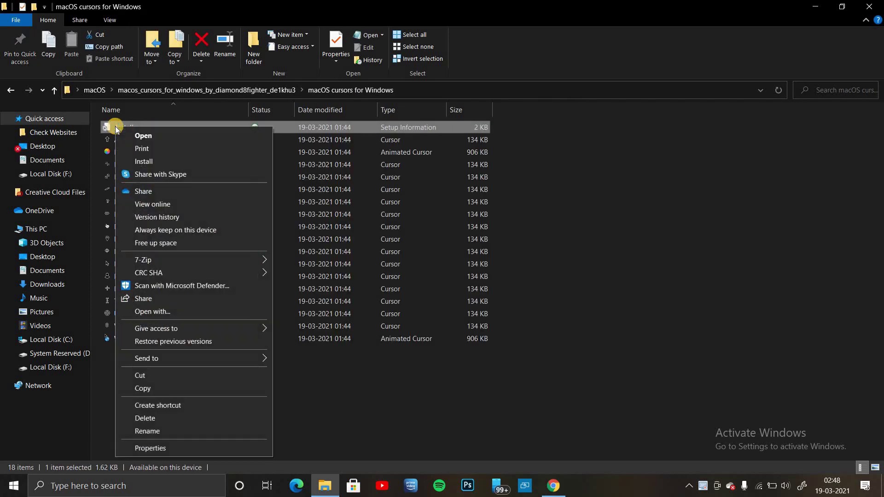
{"action": "left_click", "coordinate": [128, 162]}
{"action": "left_click", "coordinate": [474, 257]}
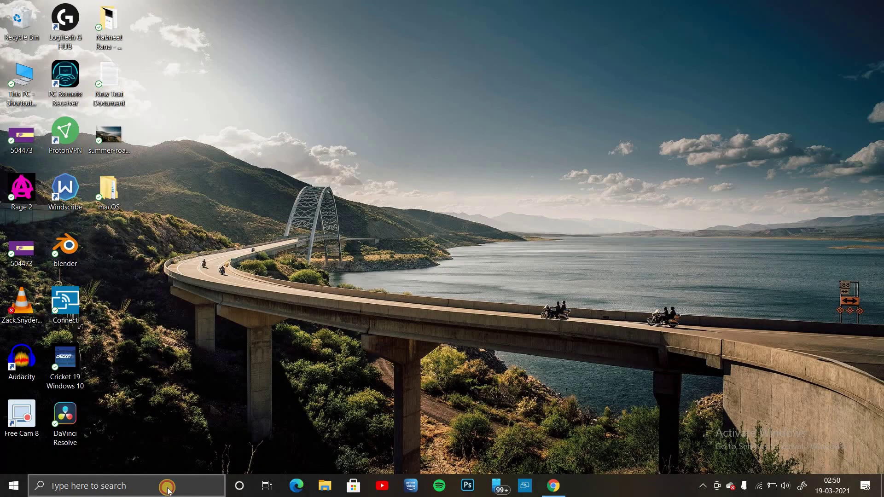
Step: Search Windows for the mouse settings and open the additional mouse options
{"action": "left_click", "coordinate": [167, 487]}
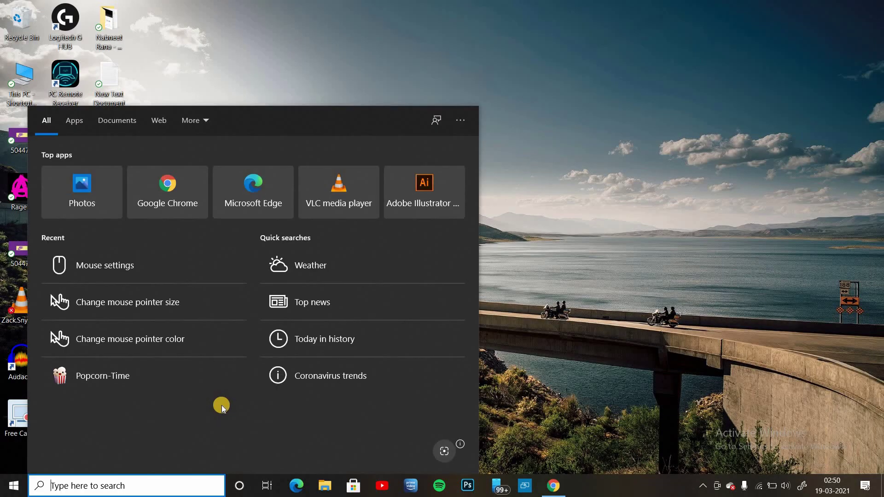
{"action": "type", "text": "mouse seeti"}
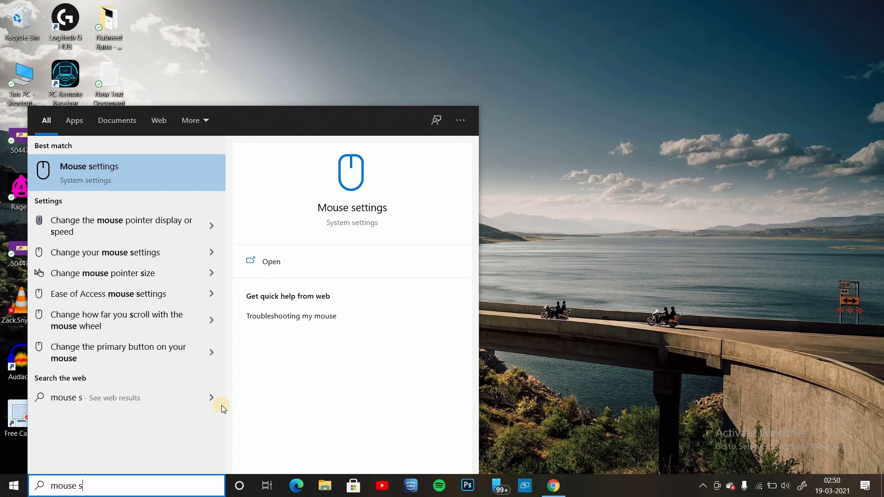
{"action": "key", "text": "BackSpace"}
{"action": "key", "text": "BackSpace"}
{"action": "key", "text": "BackSpace"}
{"action": "type", "text": "tting"}
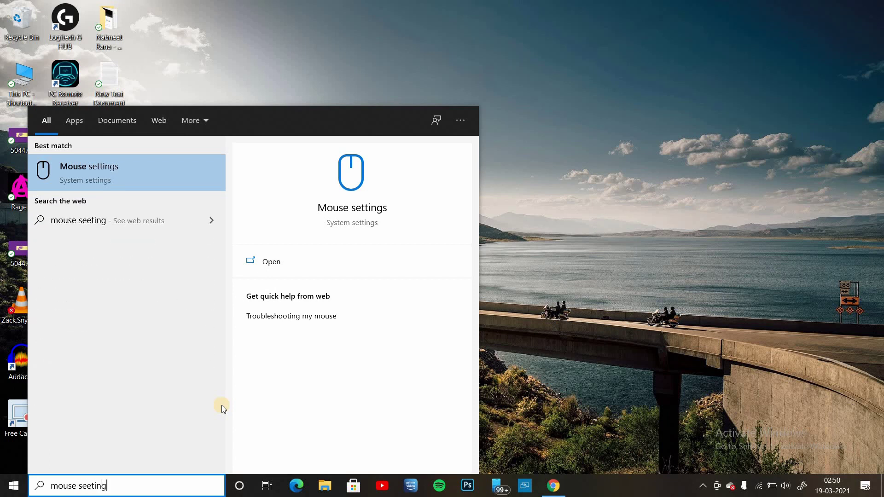
{"action": "left_click", "coordinate": [321, 275]}
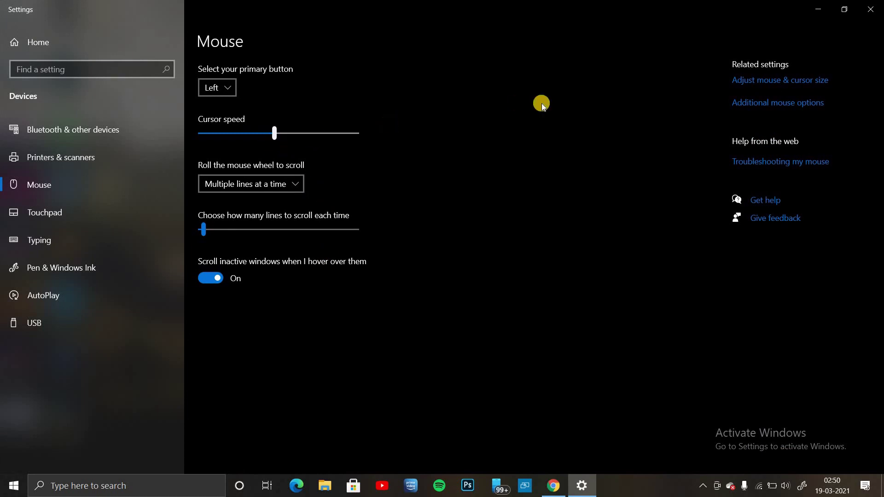
{"action": "left_click", "coordinate": [781, 105]}
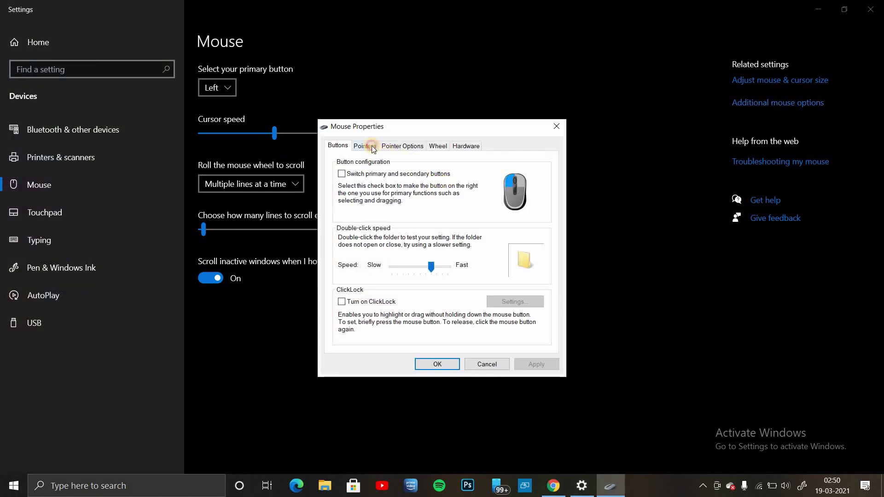
Step: Set the pointer scheme to macOS, apply it by replacing the original scheme, and close the mouse settings
{"action": "left_click", "coordinate": [365, 146]}
{"action": "left_click", "coordinate": [389, 177]}
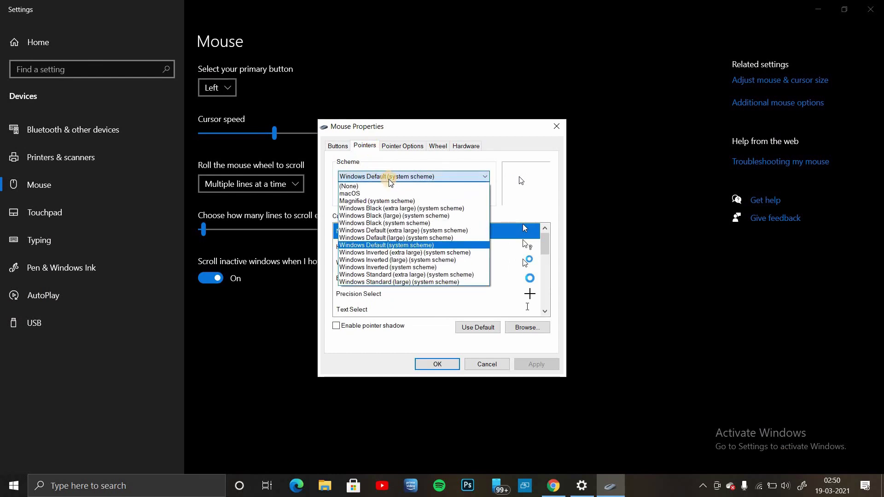
{"action": "left_click", "coordinate": [375, 194]}
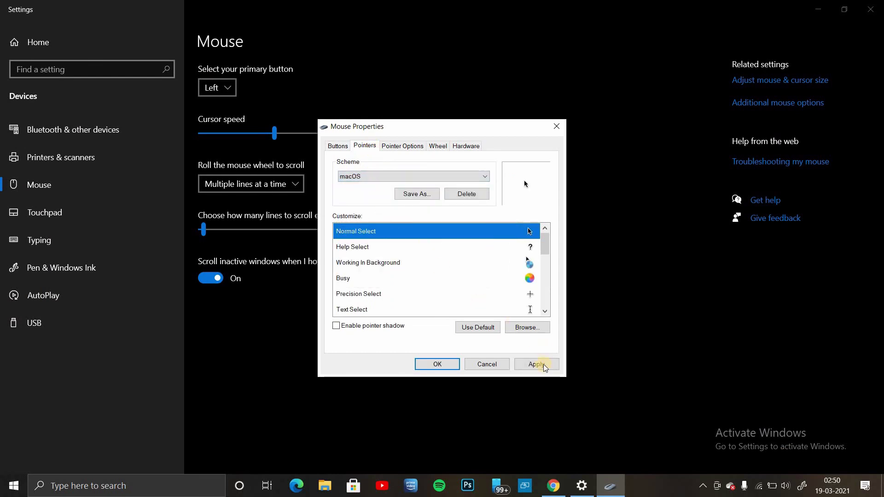
{"action": "left_click", "coordinate": [543, 365]}
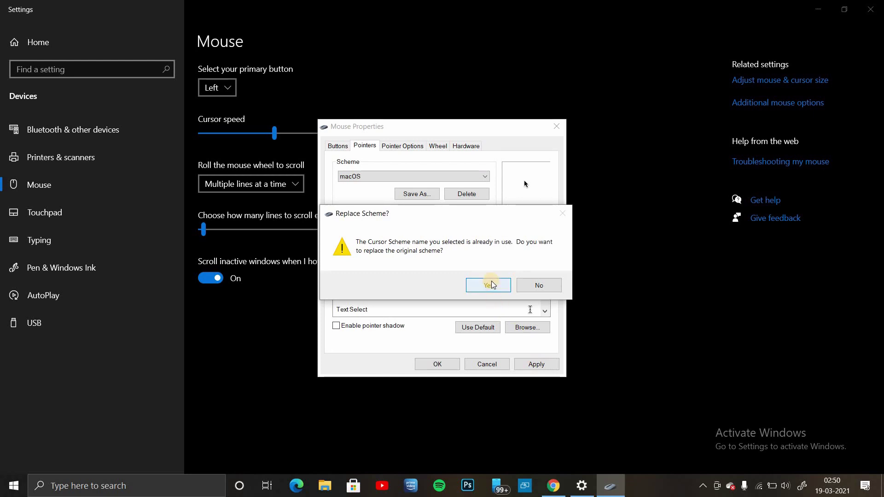
{"action": "left_click", "coordinate": [489, 284]}
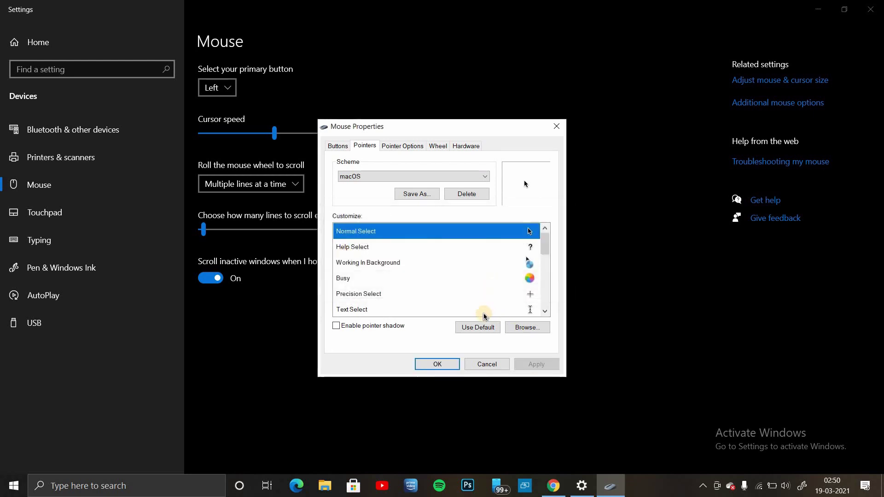
{"action": "left_click", "coordinate": [438, 364]}
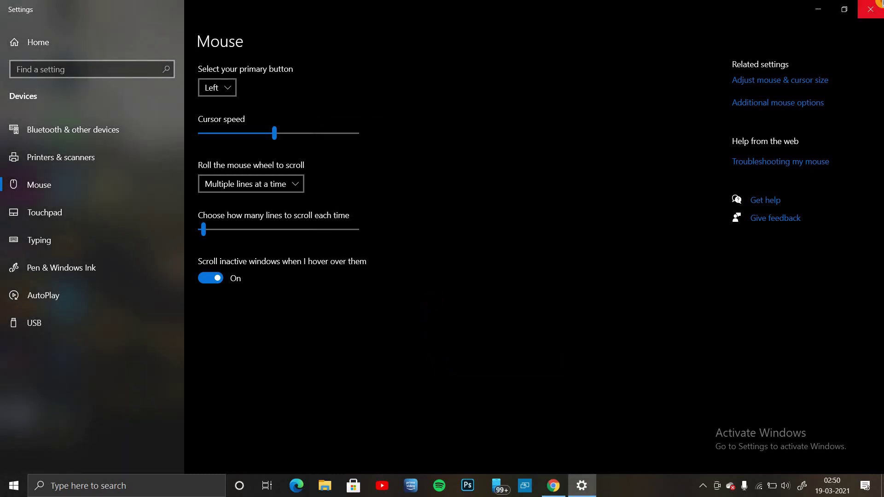
{"action": "left_click", "coordinate": [876, 4]}
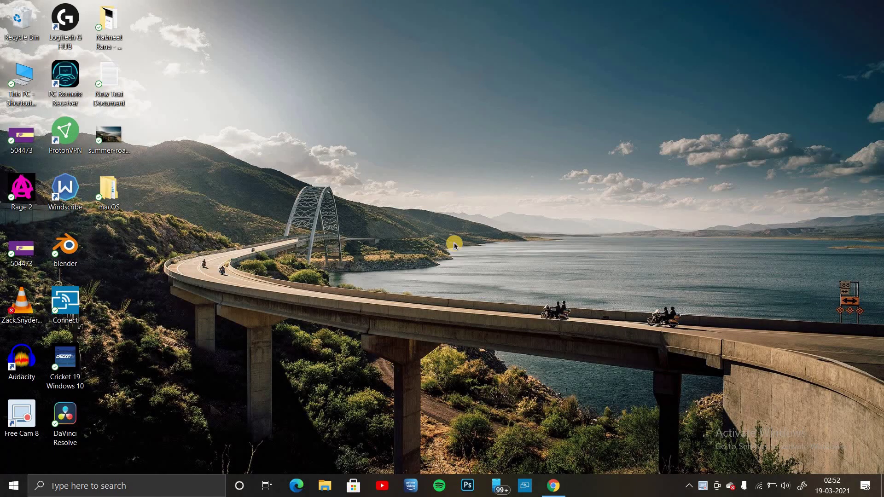
Step: Unlock the taskbar and move it to the upper edge of the desktop
{"action": "right_click", "coordinate": [610, 487]}
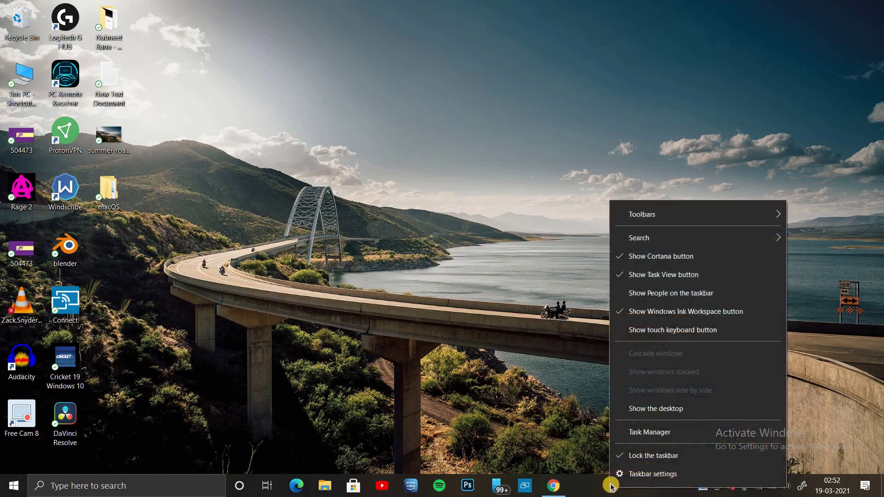
{"action": "left_click", "coordinate": [626, 464]}
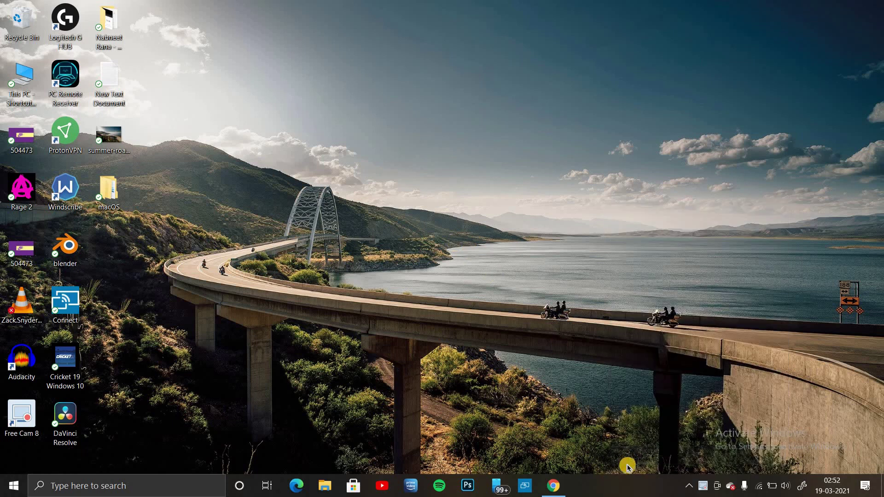
{"action": "left_click_drag", "start_coordinate": [617, 479], "coordinate": [547, 3]}
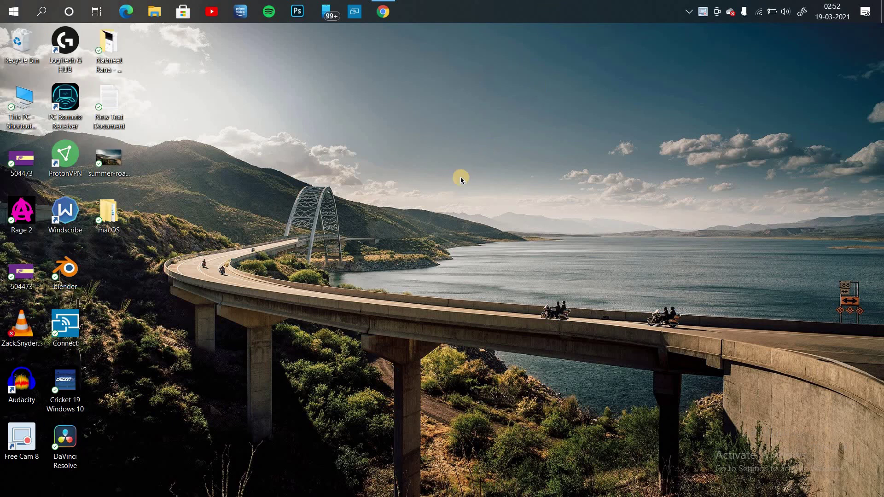
Step: Switch to Chrome and download the Rainmeter 4.4 beta r3438 installer from rainmeter.net into the macOS folder
{"action": "left_click", "coordinate": [385, 12]}
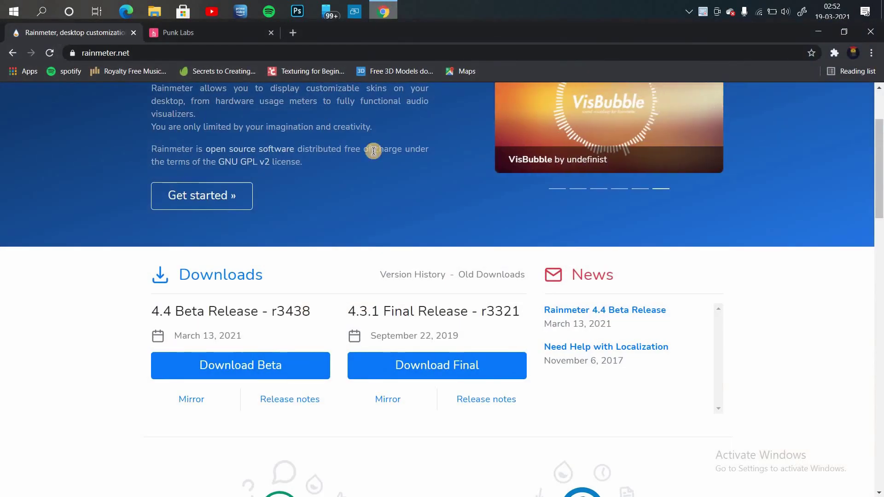
{"action": "scroll", "coordinate": [290, 330], "scroll_direction": "up", "scroll_amount": 3}
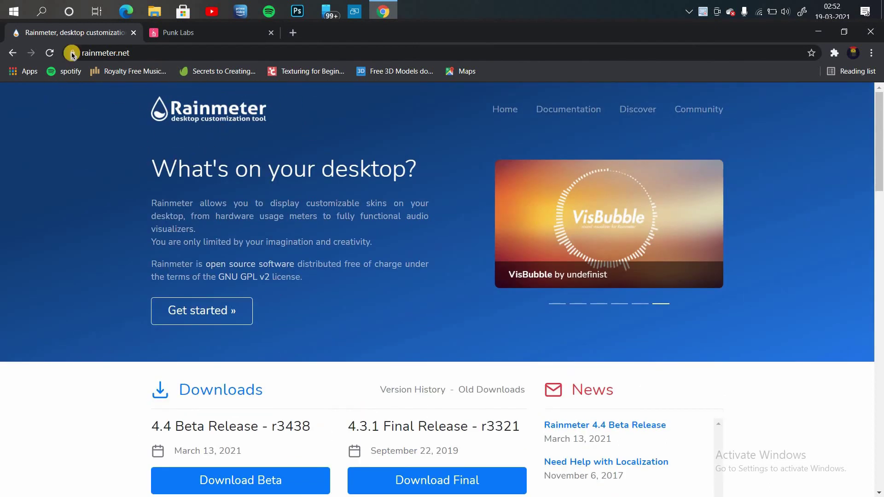
{"action": "scroll", "coordinate": [331, 285], "scroll_direction": "down", "scroll_amount": 5}
{"action": "left_click", "coordinate": [287, 255]}
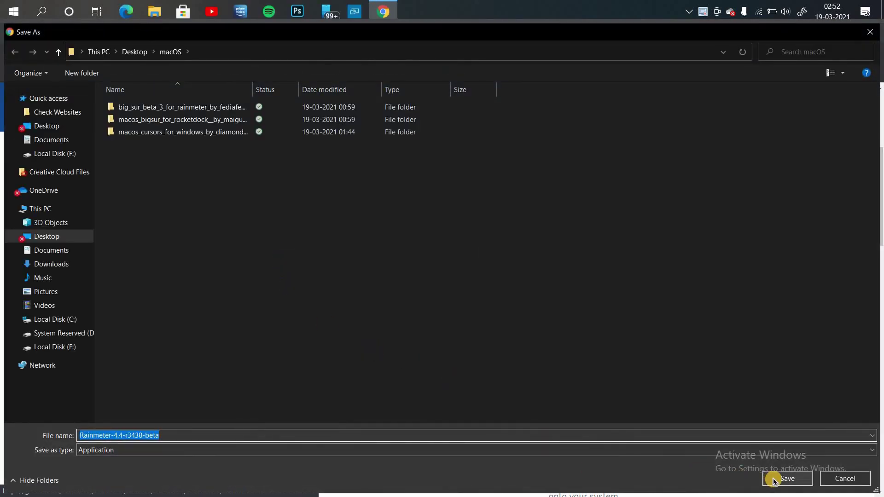
{"action": "left_click", "coordinate": [777, 478]}
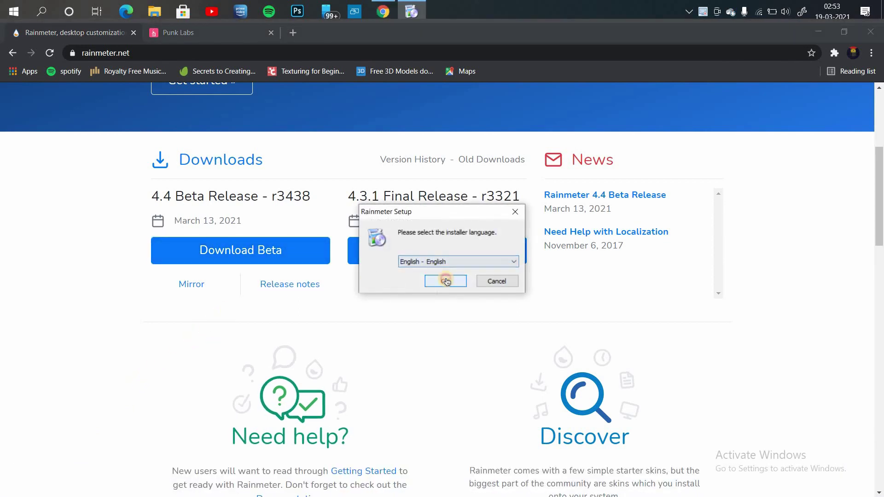
Step: Install Rainmeter in English as the 64-bit version with launch on startup, finish with Run Rainmeter enabled, and minimize the browser
{"action": "left_click", "coordinate": [446, 281]}
{"action": "left_click", "coordinate": [499, 345]}
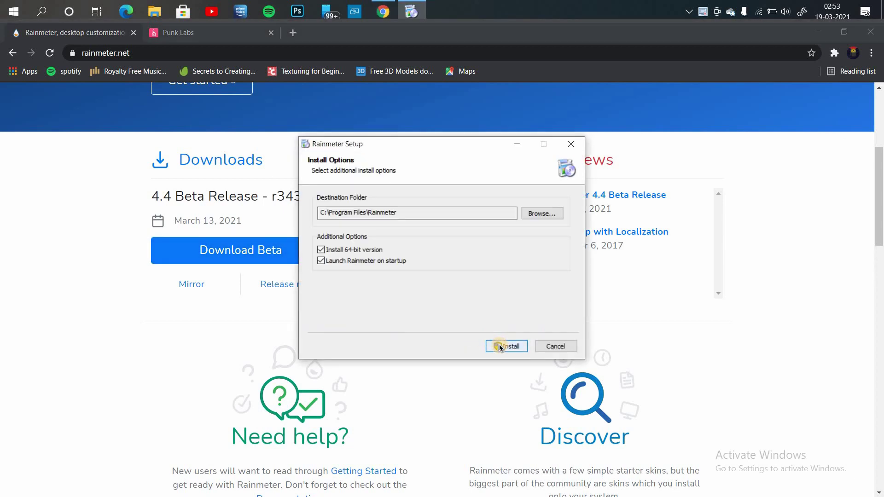
{"action": "left_click", "coordinate": [498, 345]}
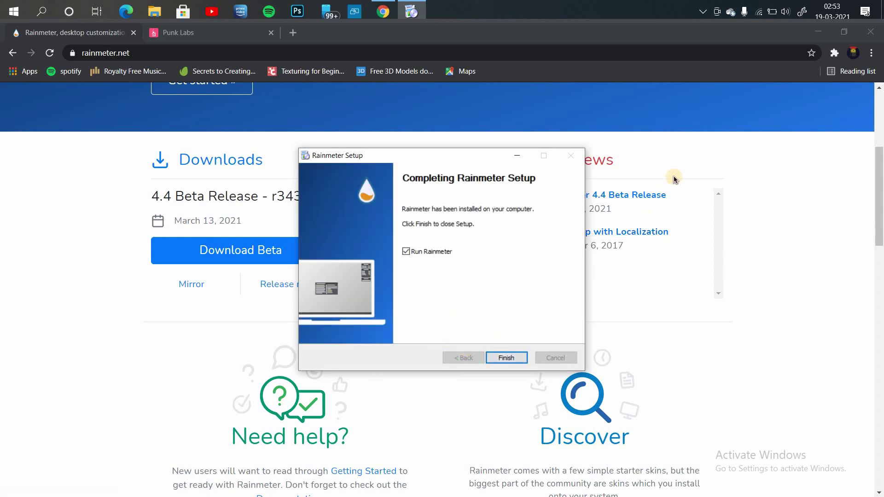
{"action": "key", "text": "Return"}
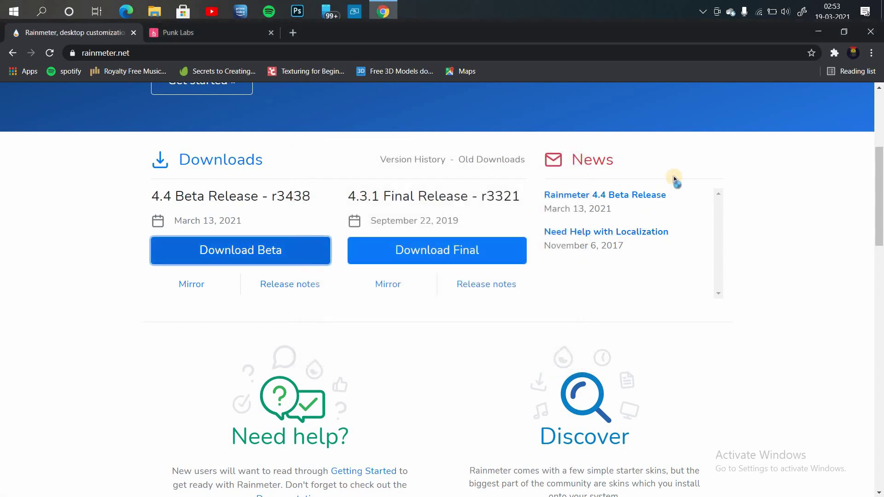
{"action": "left_click", "coordinate": [821, 31]}
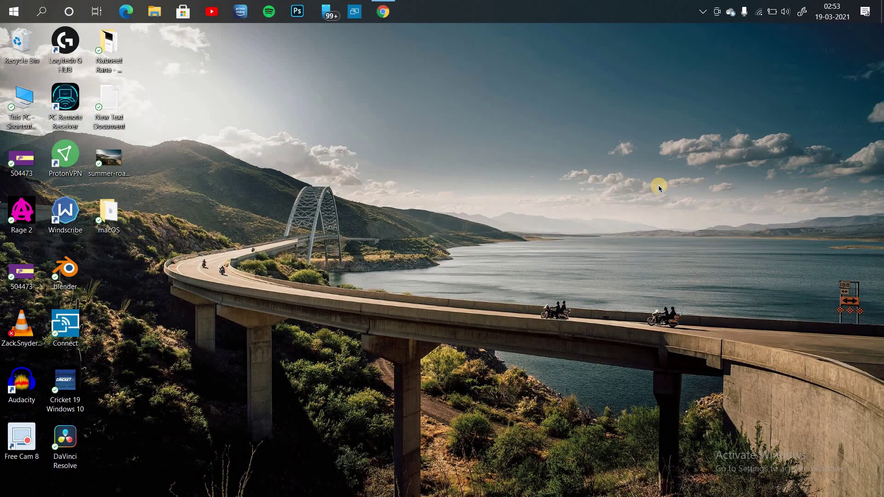
Step: Unload the default illustro Welcome, Disks, System and Clock skins from the desktop
{"action": "right_click", "coordinate": [539, 184]}
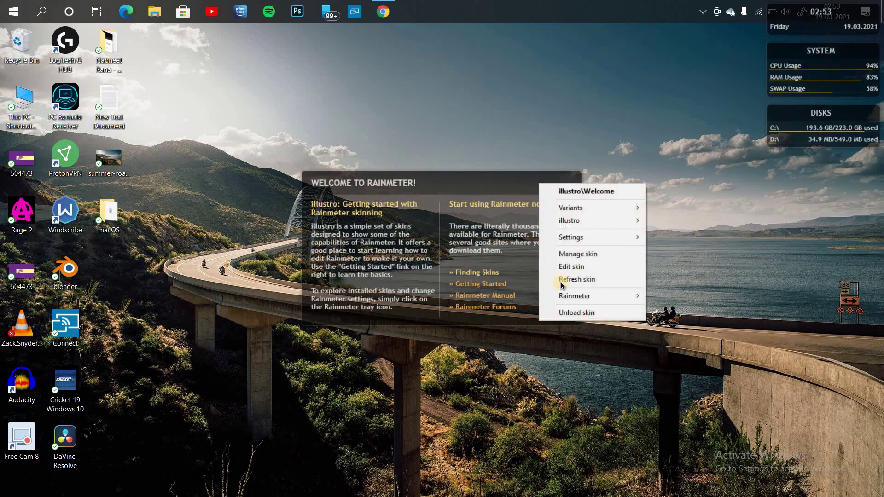
{"action": "left_click", "coordinate": [572, 311]}
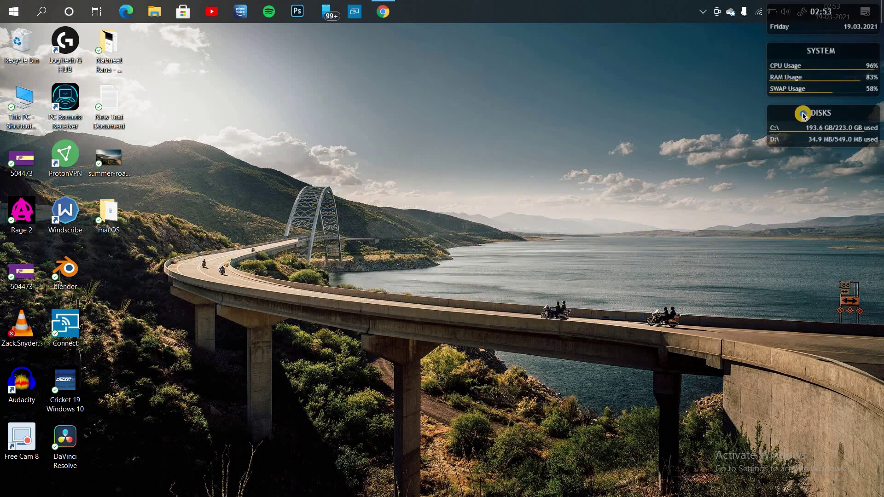
{"action": "right_click", "coordinate": [803, 111]}
{"action": "left_click", "coordinate": [828, 242]}
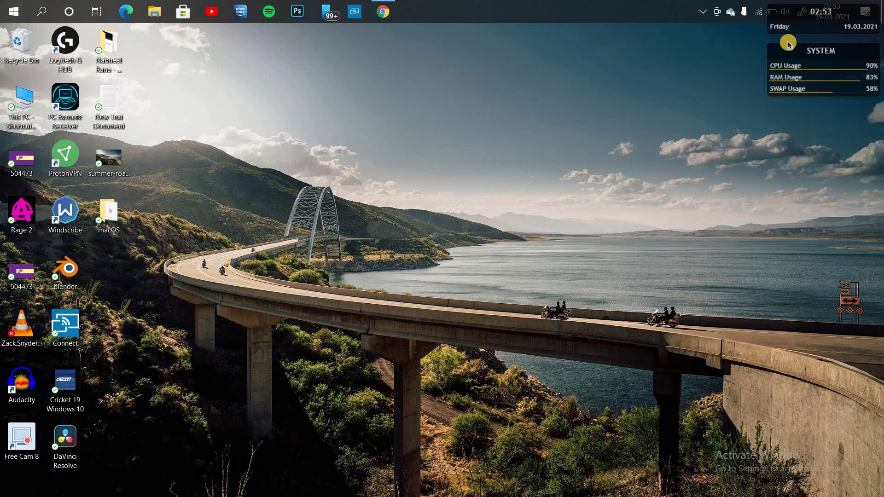
{"action": "right_click", "coordinate": [787, 60]}
{"action": "left_click", "coordinate": [812, 193]}
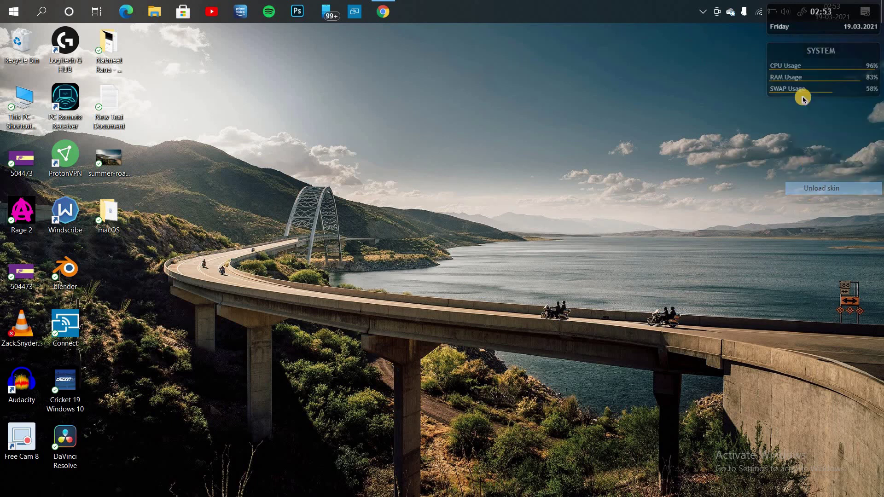
{"action": "right_click", "coordinate": [797, 27]}
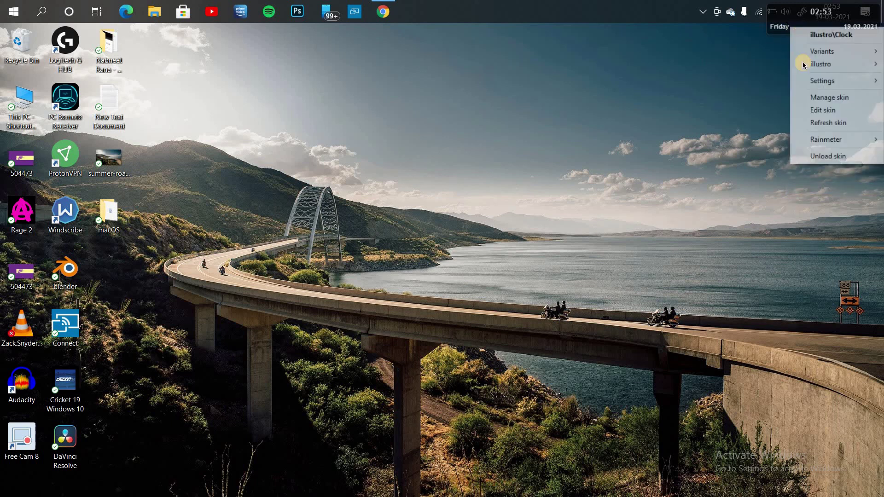
{"action": "left_click", "coordinate": [816, 156]}
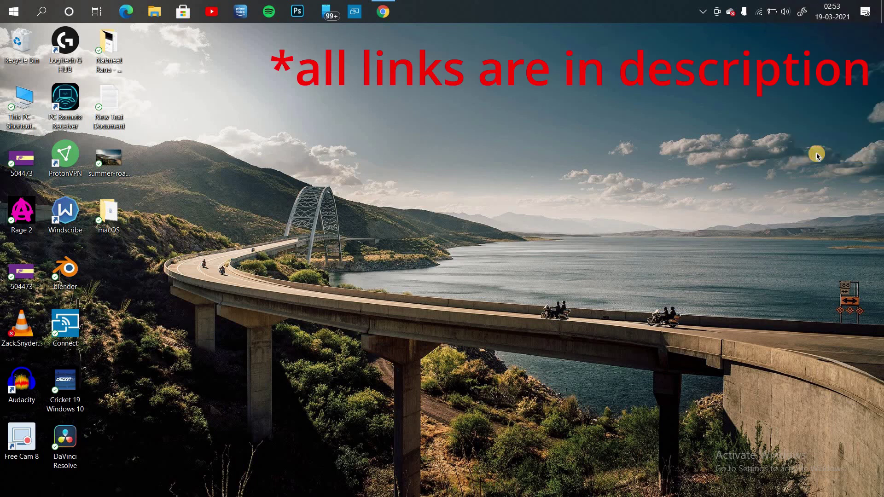
Step: Open the BigSur skin package from the big_sur_beta_3_for_rainmeter folder inside the macOS desktop folder
{"action": "double_click", "coordinate": [117, 211]}
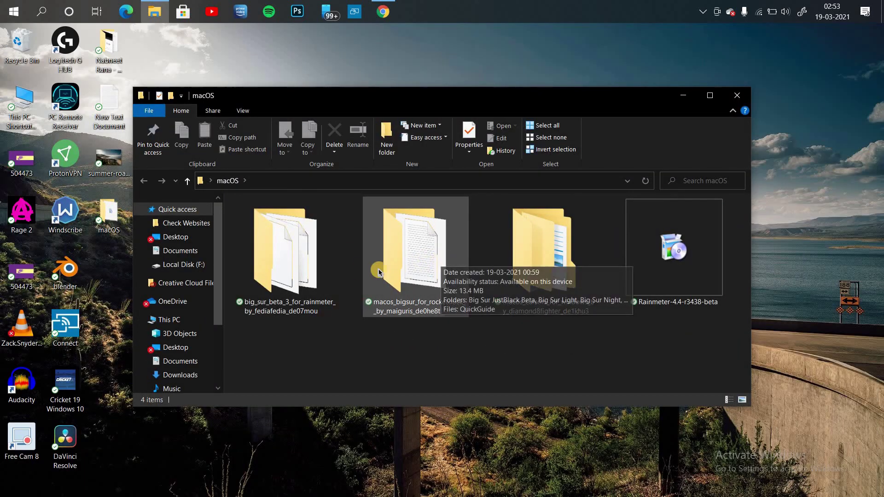
{"action": "left_click", "coordinate": [302, 266]}
{"action": "double_click", "coordinate": [302, 266]}
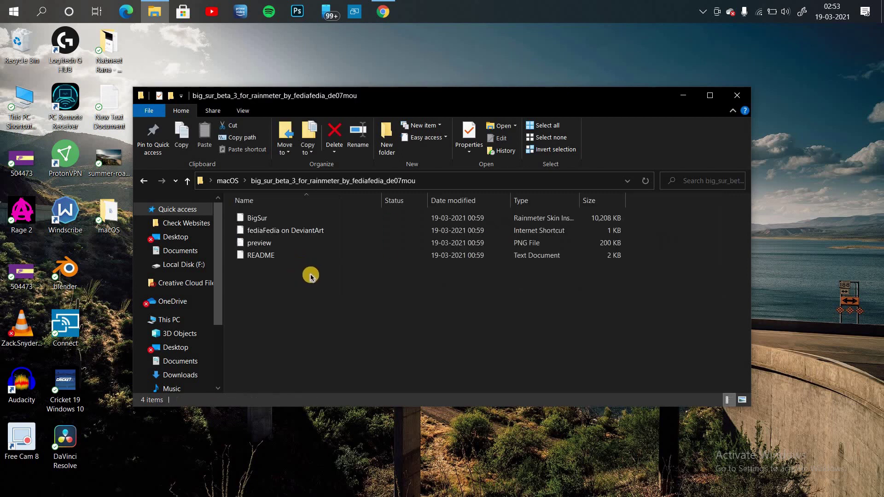
{"action": "left_click", "coordinate": [265, 219]}
{"action": "left_click", "coordinate": [265, 220]}
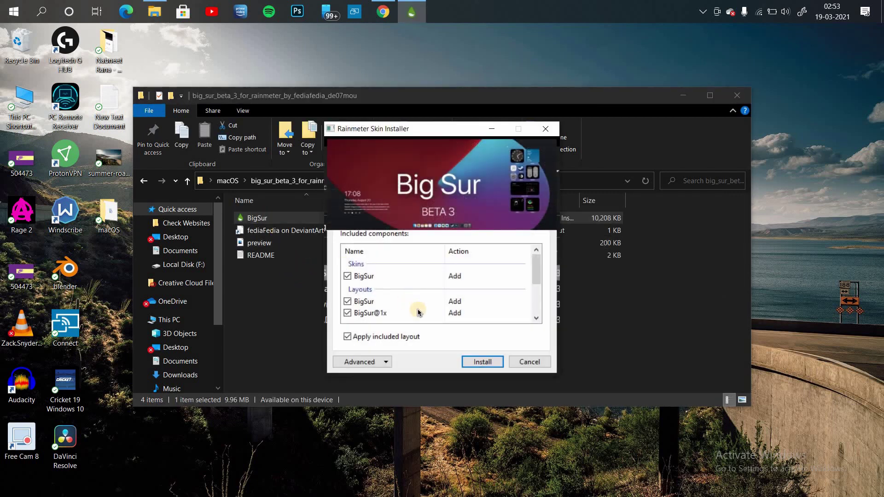
Step: Install the BigSur skin with its included layout, and apply the theme with Dark Mode turned off
{"action": "left_click", "coordinate": [479, 363]}
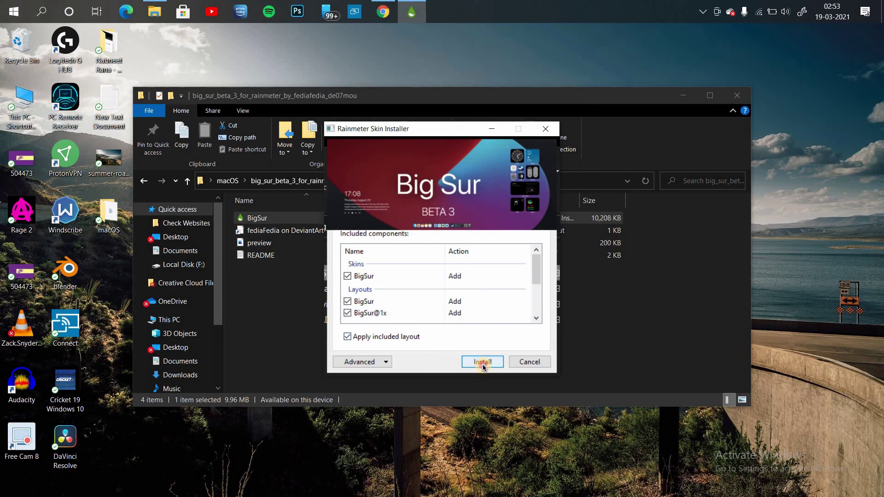
{"action": "left_click", "coordinate": [482, 364]}
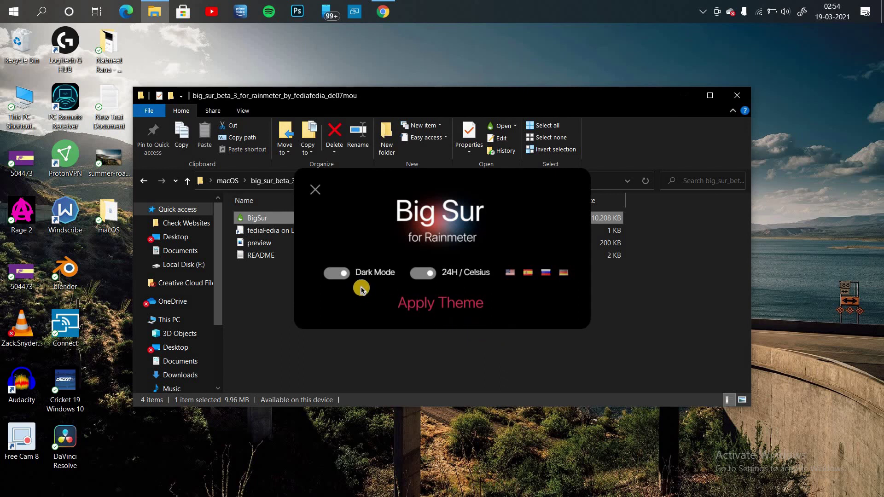
{"action": "left_click", "coordinate": [340, 276]}
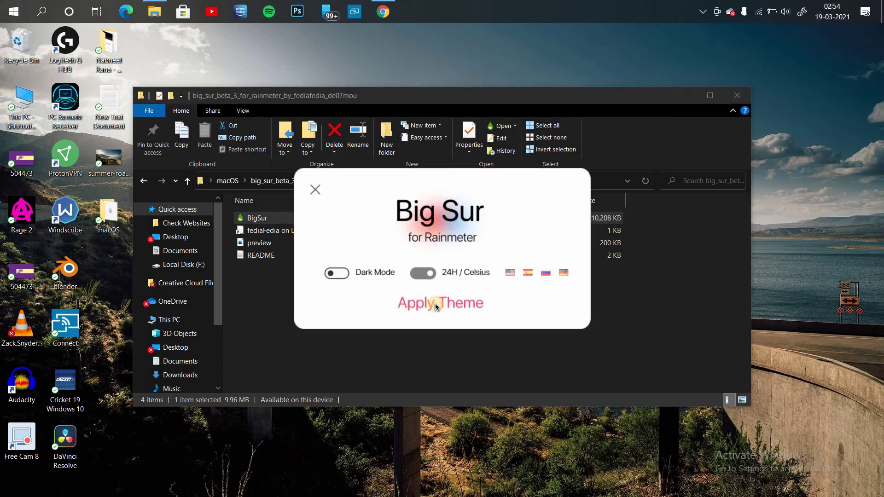
{"action": "left_click", "coordinate": [435, 303]}
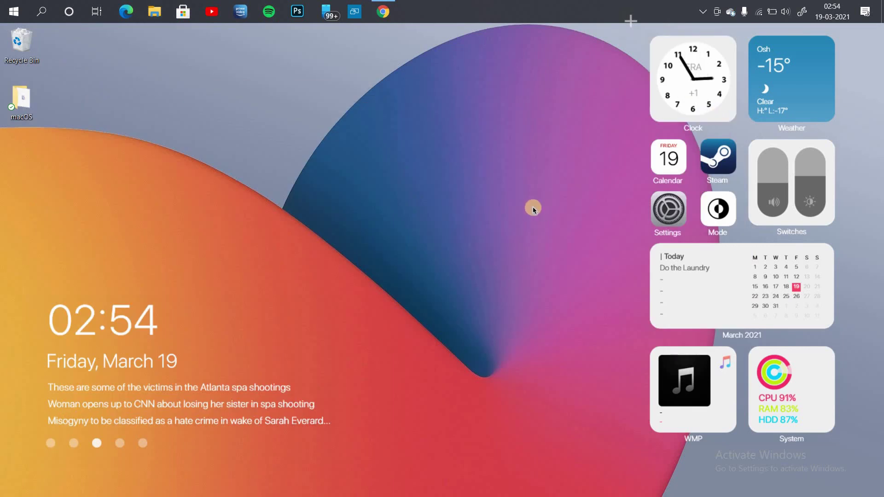
Step: Close the March 2021 calendar and to-do widget, and move the clock and headlines widget to the upper-left area of the desktop
{"action": "right_click", "coordinate": [723, 253]}
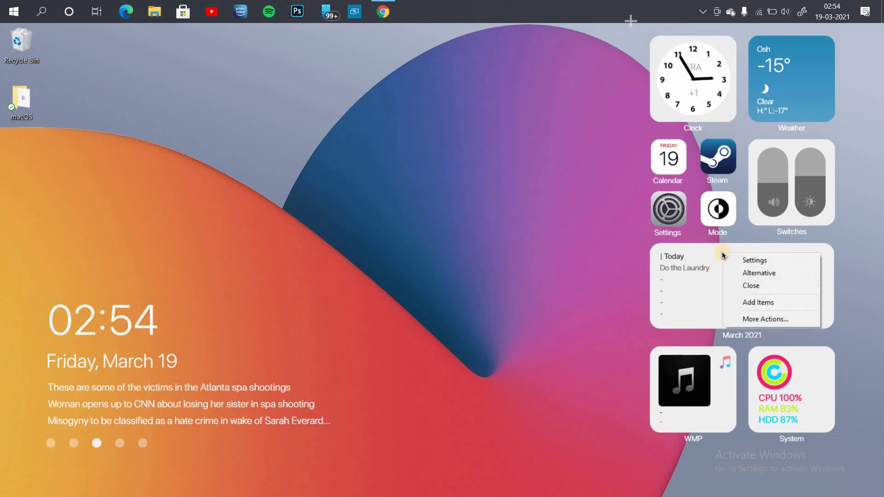
{"action": "left_click", "coordinate": [752, 287]}
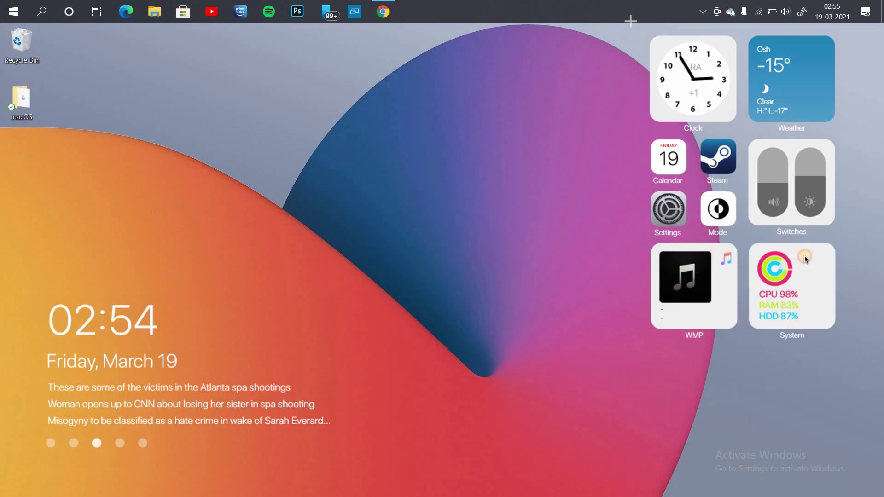
{"action": "left_click_drag", "start_coordinate": [148, 387], "coordinate": [170, 126]}
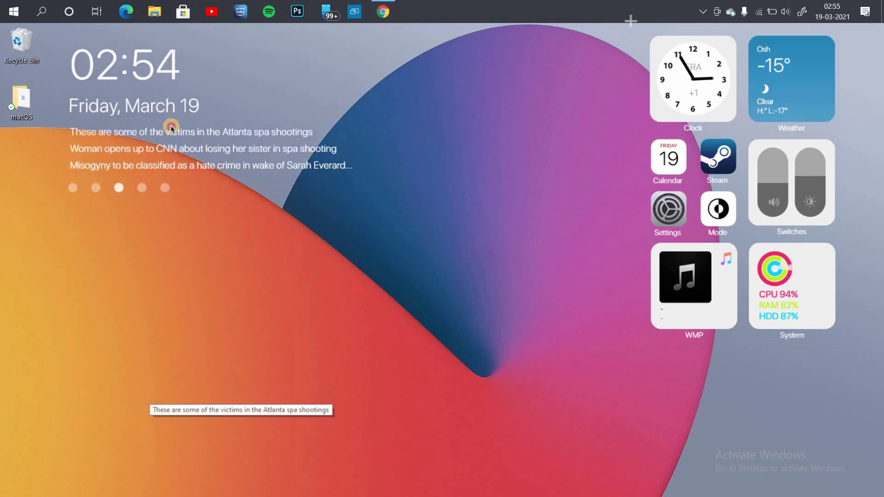
Step: Turn off automatic arrangement of the desktop icons and place the macOS folder and Recycle Bin near the middle of the desktop
{"action": "right_click", "coordinate": [281, 41]}
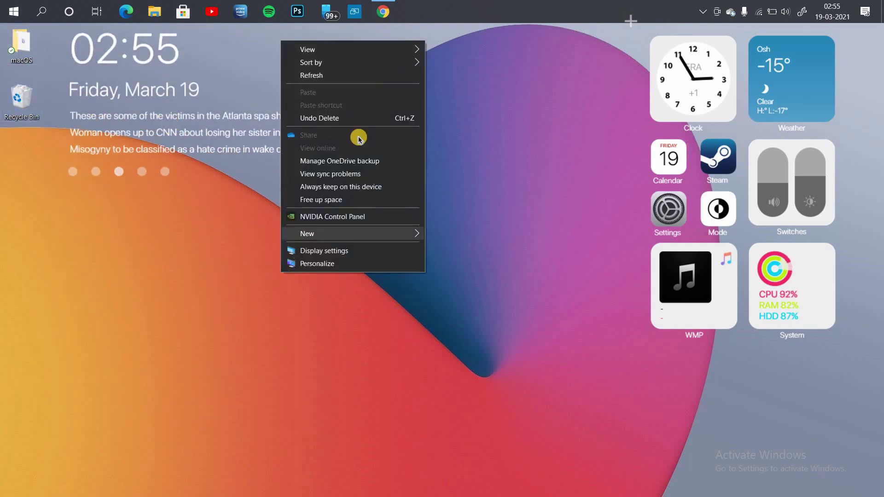
{"action": "mouse_move", "coordinate": [413, 63]}
{"action": "left_click", "coordinate": [439, 91]}
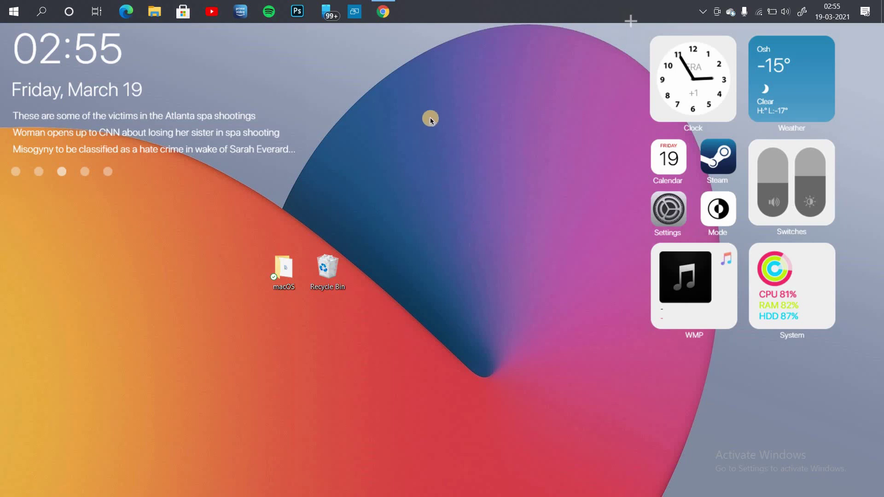
Step: Switch to Chrome and download the RocketDock-v1.3.5 installer from punklabs.com into the macOS folder
{"action": "left_click", "coordinate": [384, 14]}
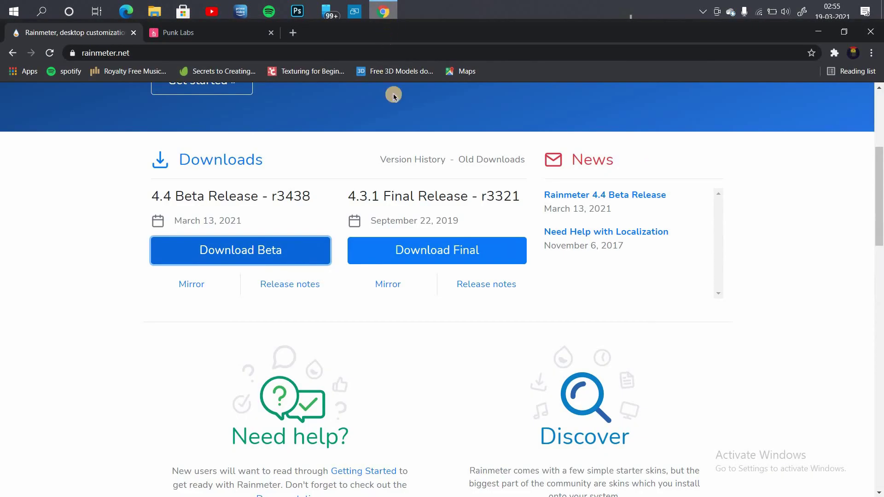
{"action": "left_click", "coordinate": [206, 40]}
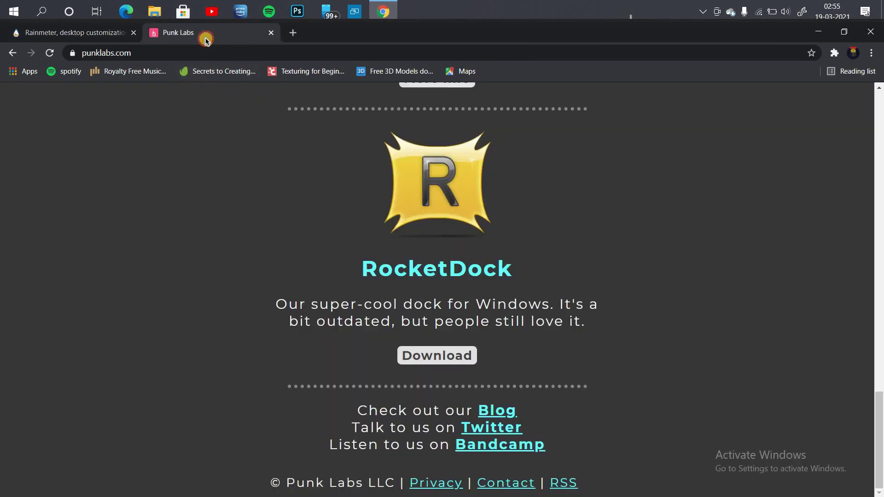
{"action": "left_click", "coordinate": [441, 348]}
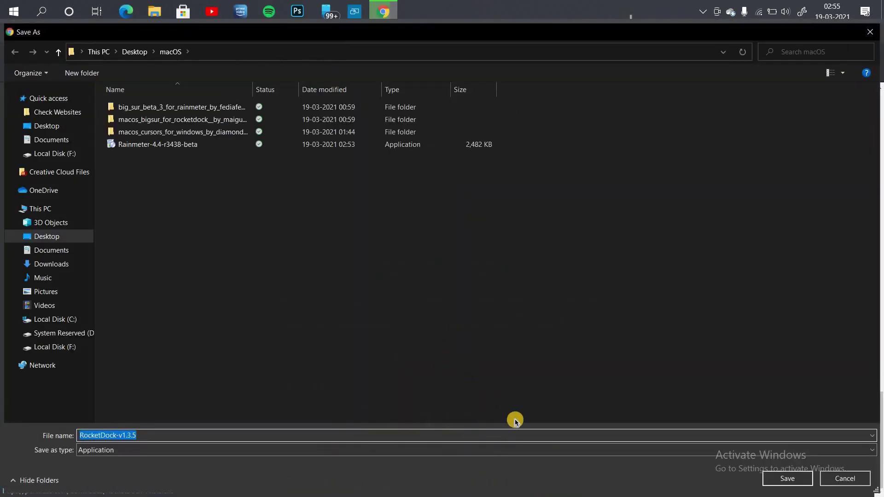
{"action": "left_click", "coordinate": [776, 477]}
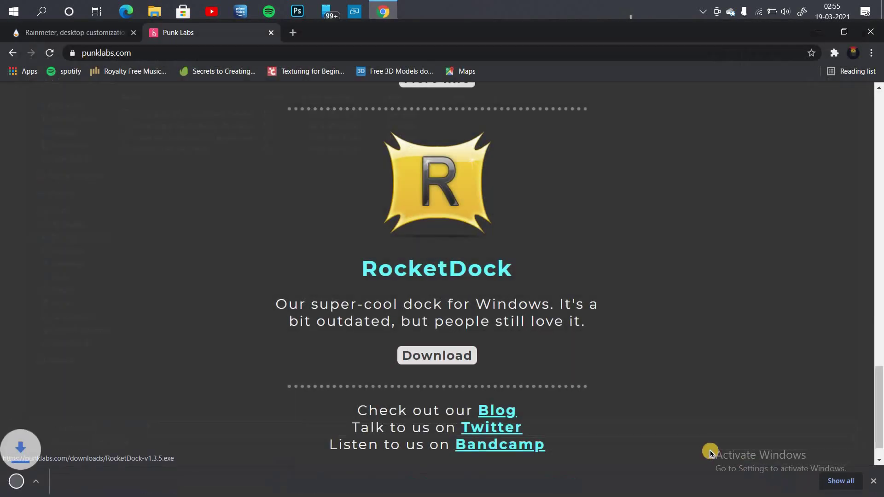
Step: Install RocketDock in English, accepting the license agreement and creating no desktop icon, and close the browser
{"action": "left_click", "coordinate": [51, 479]}
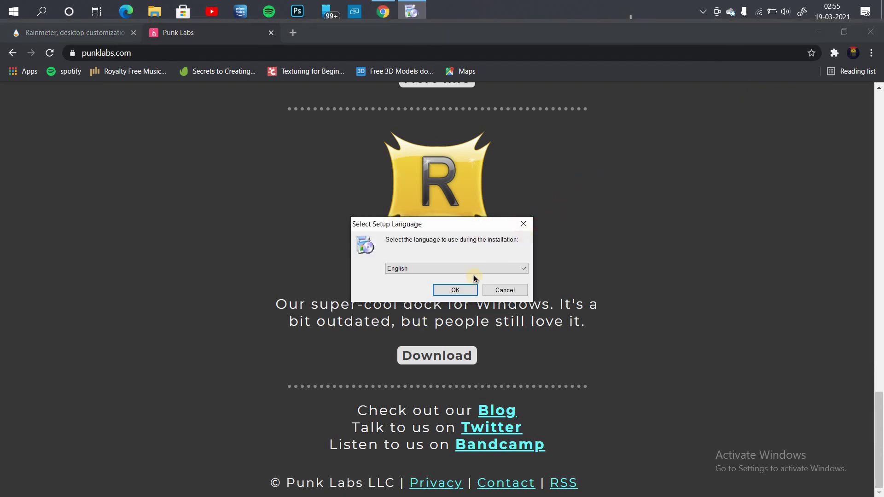
{"action": "left_click", "coordinate": [463, 290]}
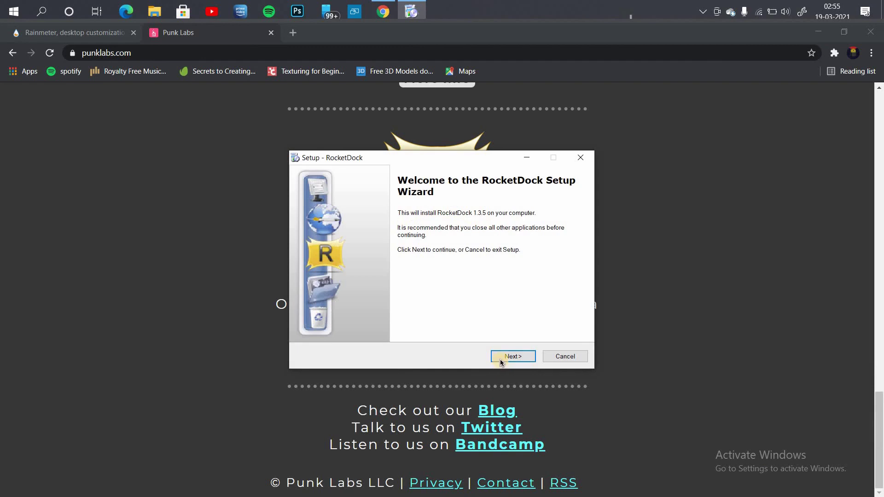
{"action": "left_click", "coordinate": [500, 361]}
{"action": "left_click", "coordinate": [372, 321]}
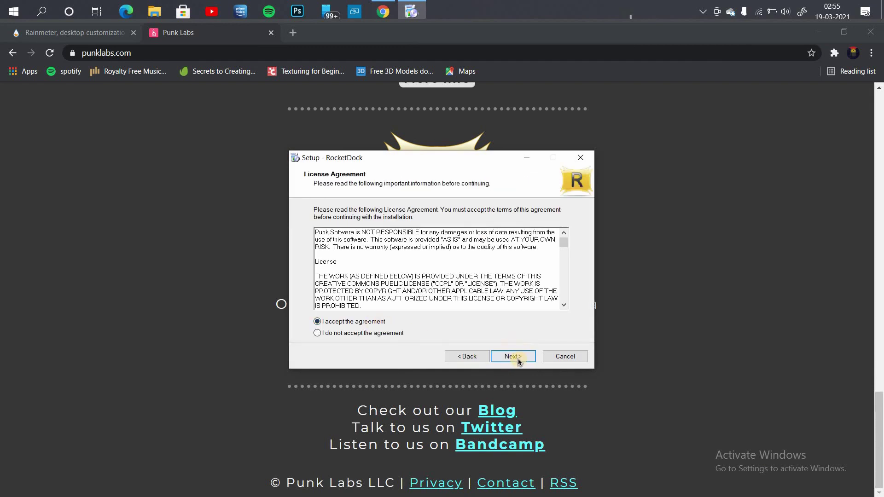
{"action": "left_click", "coordinate": [518, 361]}
{"action": "left_click", "coordinate": [517, 360]}
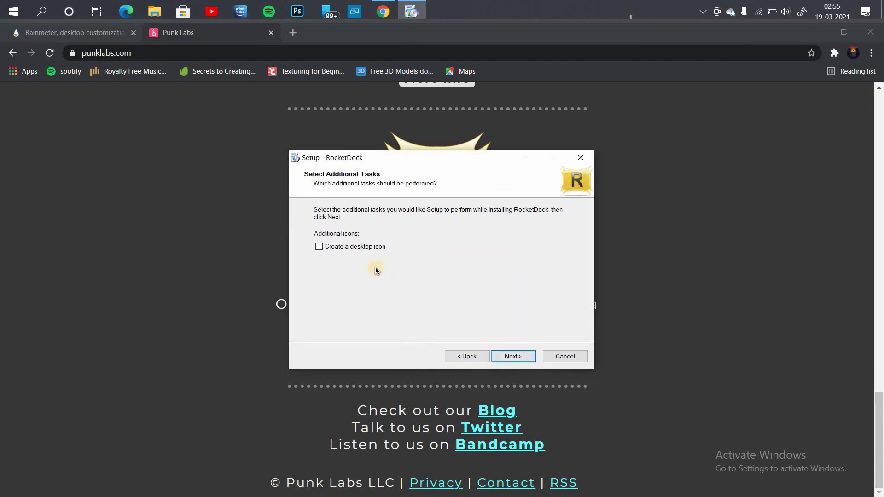
{"action": "left_click", "coordinate": [498, 356]}
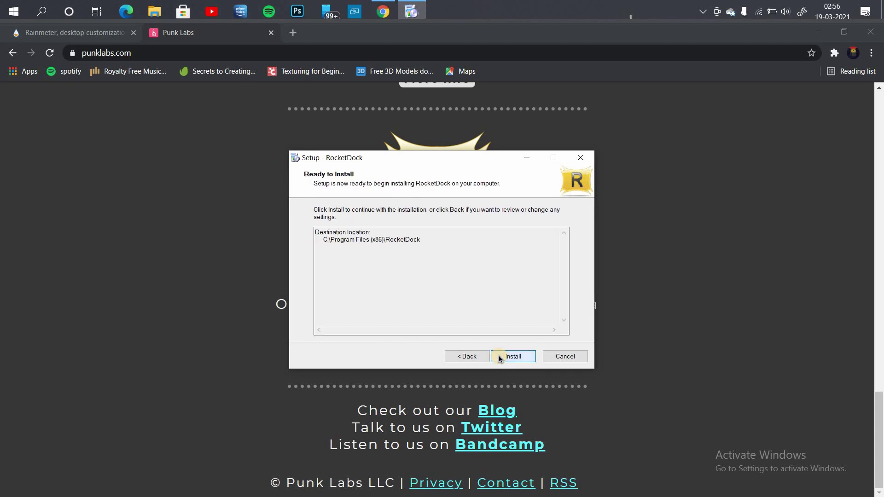
{"action": "left_click", "coordinate": [499, 356]}
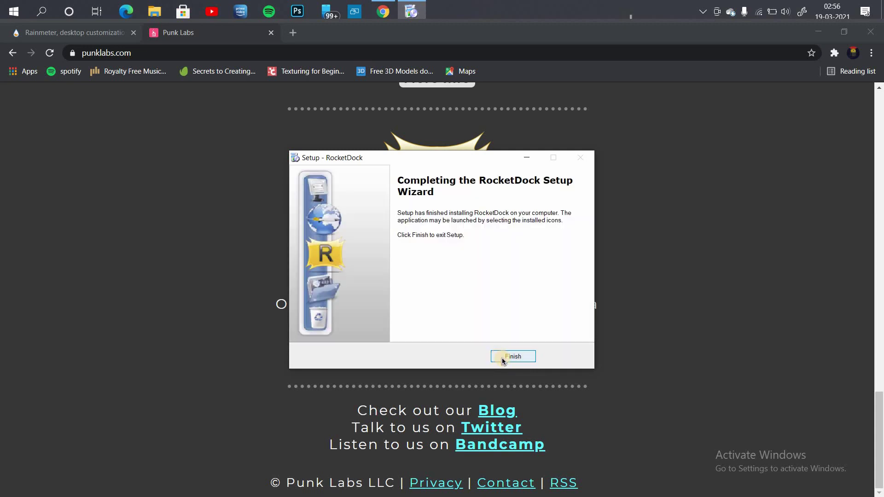
{"action": "left_click", "coordinate": [502, 361]}
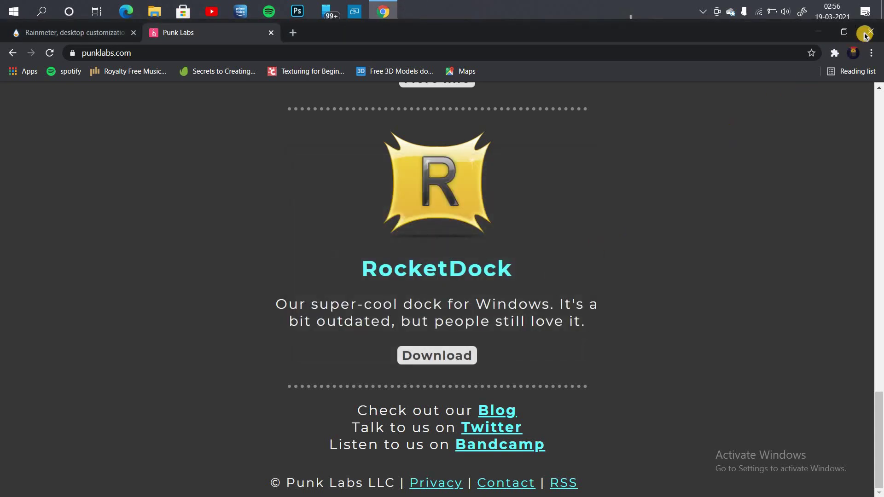
{"action": "left_click", "coordinate": [865, 33]}
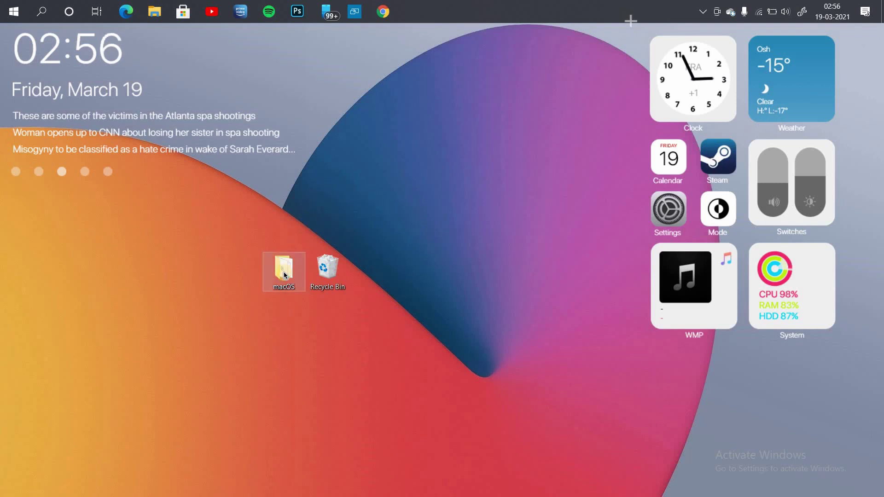
Step: Copy the five Big Sur theme folders, JustBlack Beta through RoundedLight, from the macos_bigsur_for_rocketdock folder inside macOS
{"action": "left_click", "coordinate": [348, 265]}
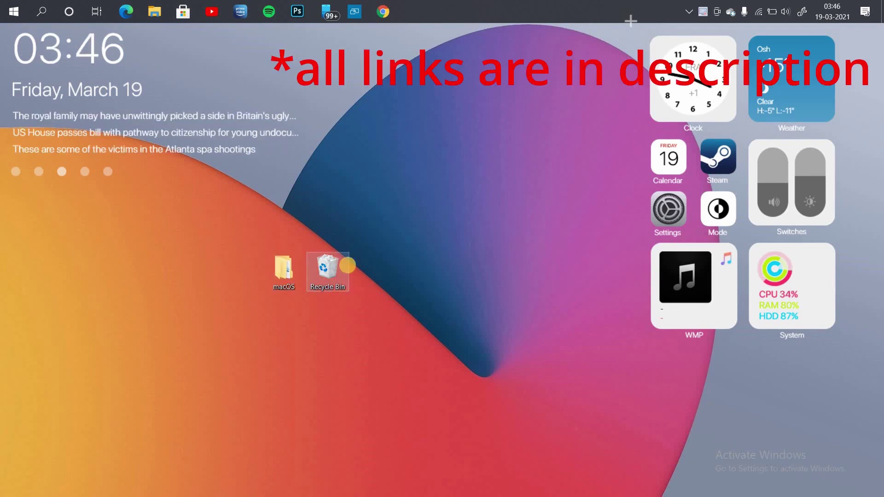
{"action": "left_click", "coordinate": [271, 273]}
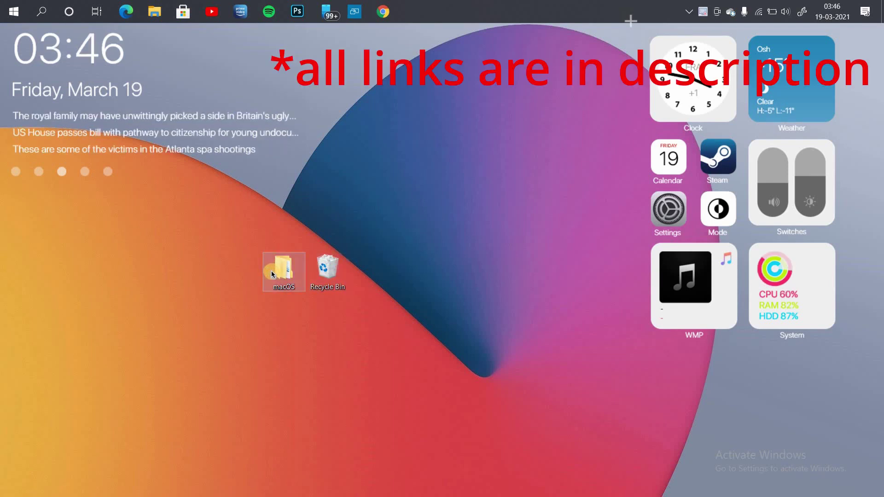
{"action": "double_click", "coordinate": [272, 274]}
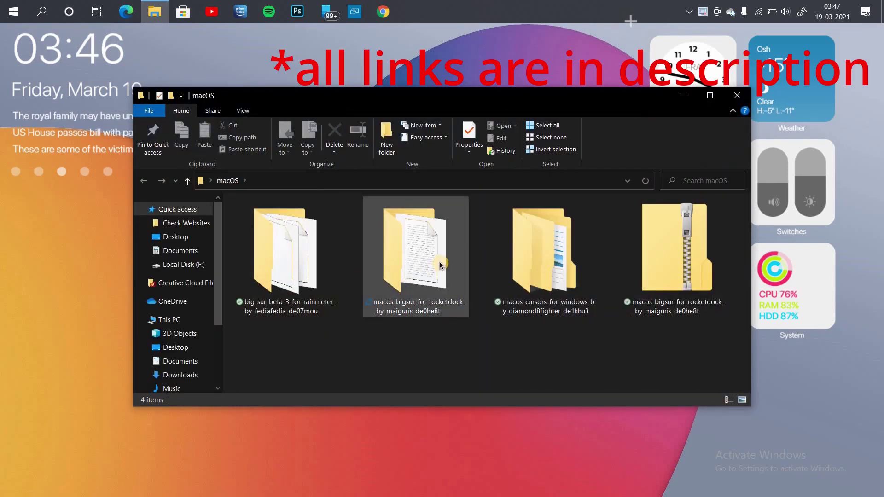
{"action": "double_click", "coordinate": [440, 265]}
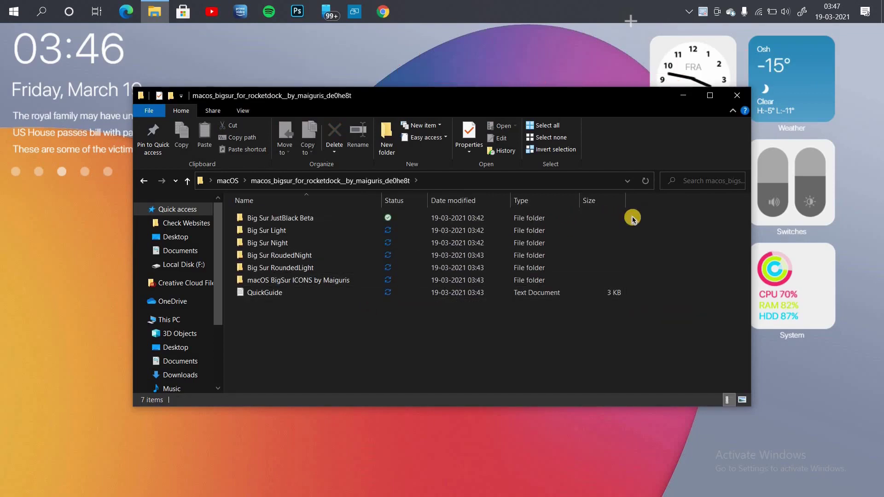
{"action": "left_click_drag", "start_coordinate": [575, 213], "coordinate": [489, 270]}
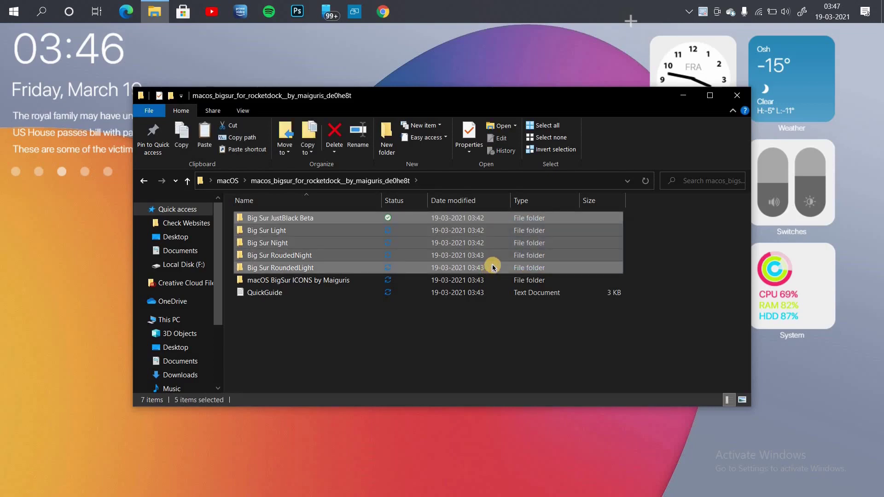
{"action": "right_click", "coordinate": [465, 251]}
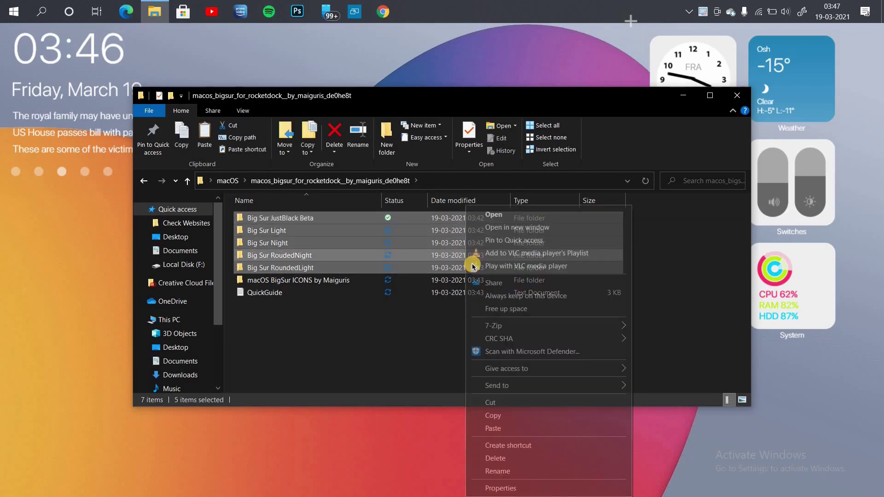
{"action": "left_click", "coordinate": [496, 414]}
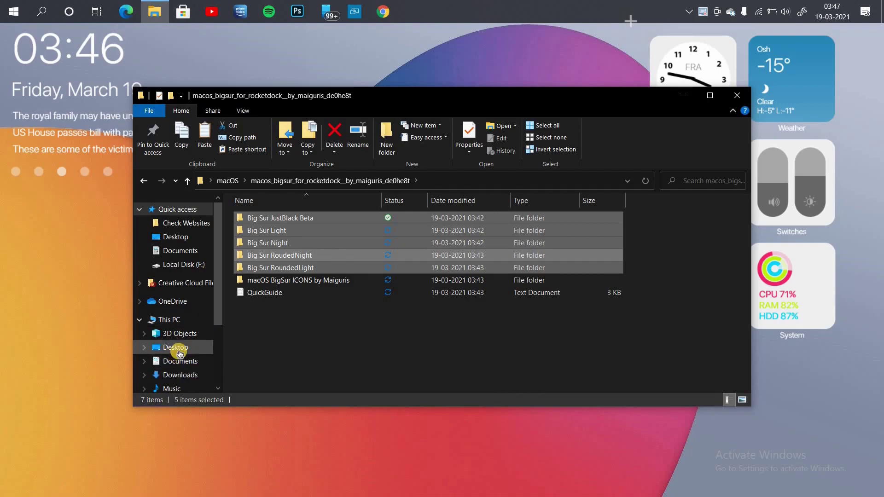
Step: Paste the copied Big Sur theme folders into RocketDock's Skins folder under Program Files (x86) on drive C, granting administrator permission for all items
{"action": "scroll", "coordinate": [174, 374], "scroll_direction": "down", "scroll_amount": 3}
{"action": "left_click", "coordinate": [176, 366]}
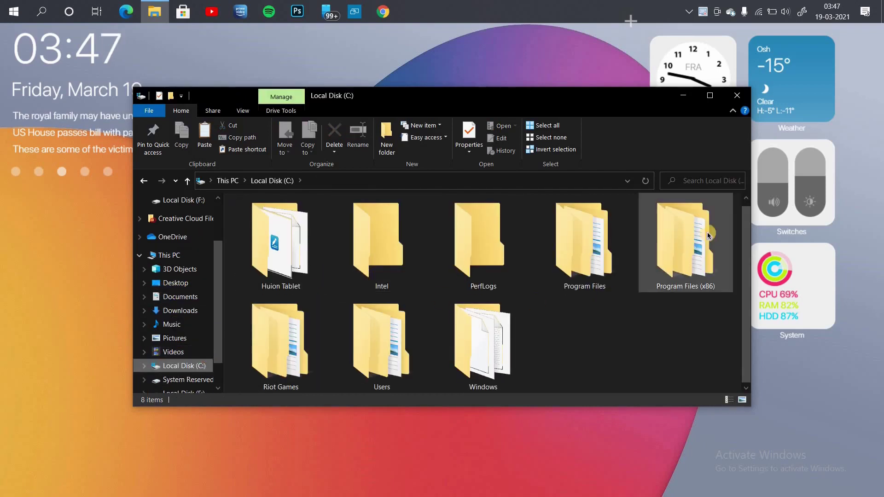
{"action": "double_click", "coordinate": [686, 244]}
{"action": "left_click", "coordinate": [325, 266]}
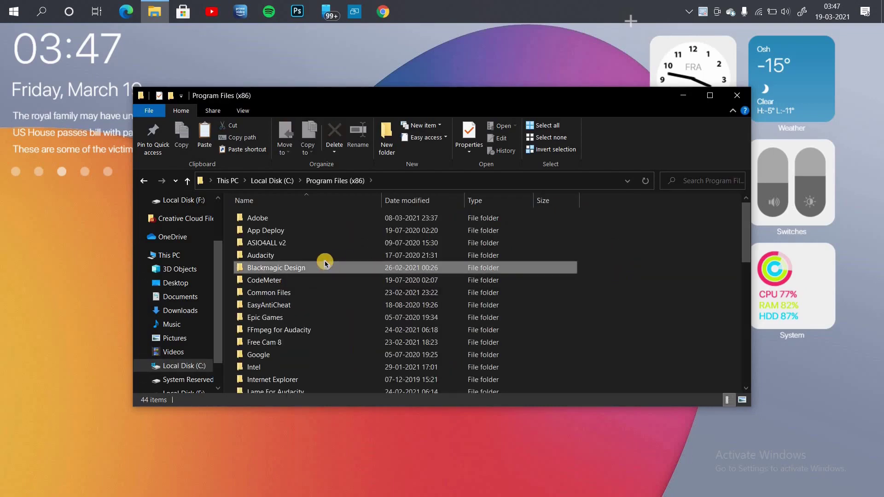
{"action": "scroll", "coordinate": [318, 262], "scroll_direction": "down", "scroll_amount": 8}
{"action": "left_click", "coordinate": [287, 228]}
{"action": "double_click", "coordinate": [287, 228]}
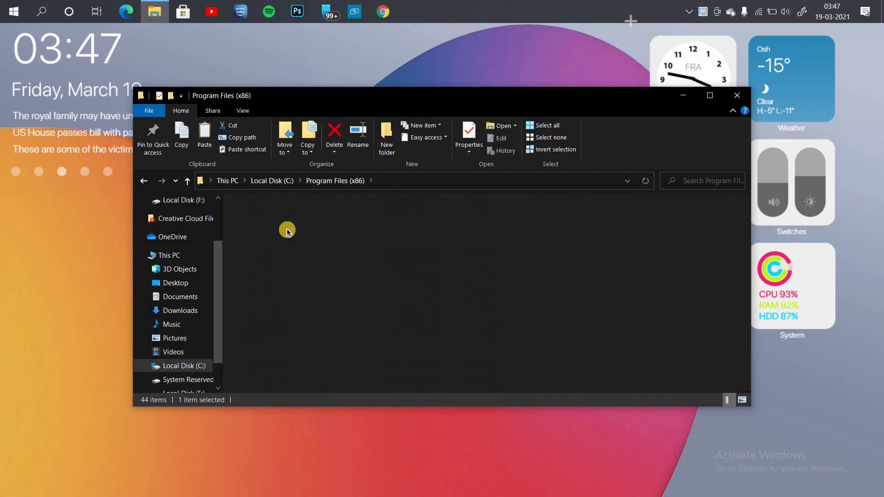
{"action": "double_click", "coordinate": [275, 294]}
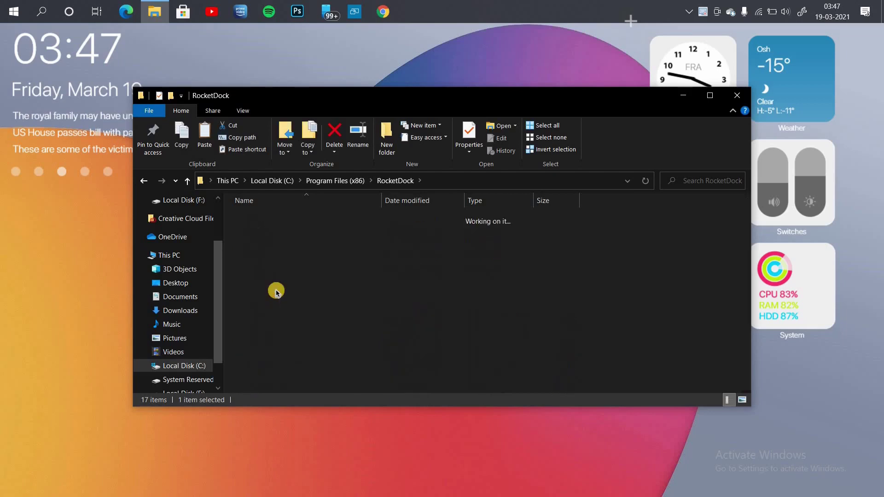
{"action": "key", "text": "ctrl+v"}
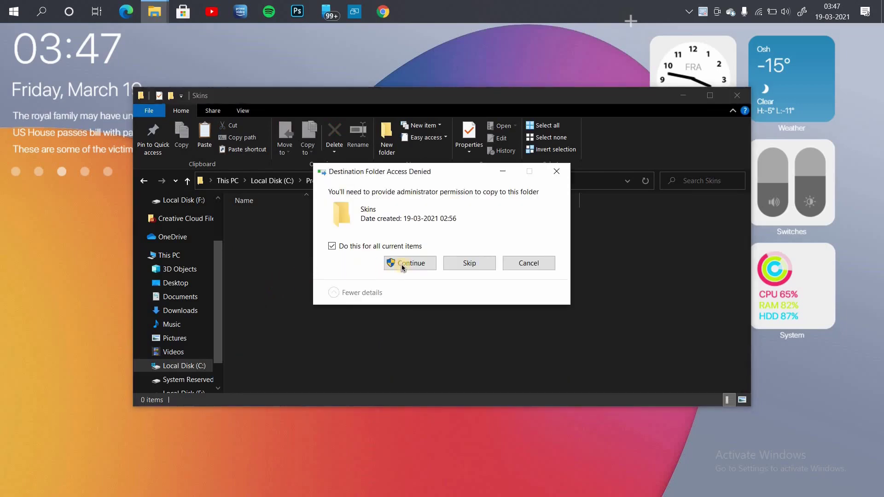
{"action": "left_click", "coordinate": [405, 262]}
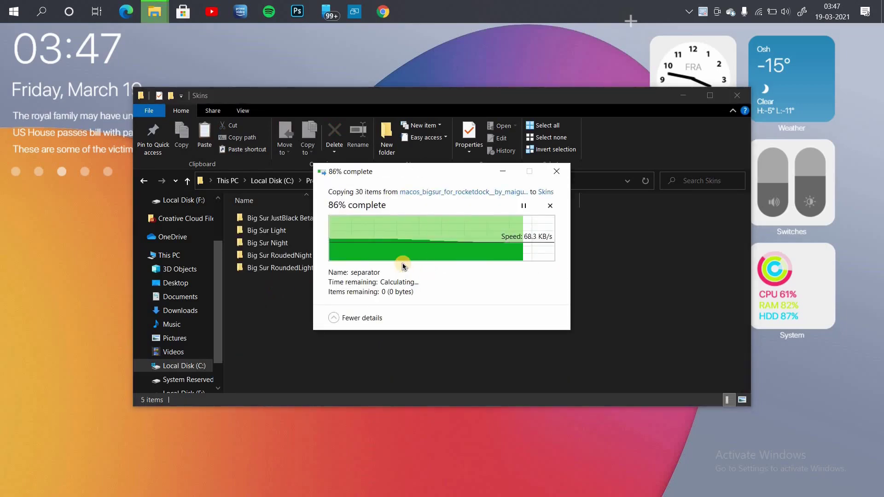
{"action": "left_click", "coordinate": [313, 323]}
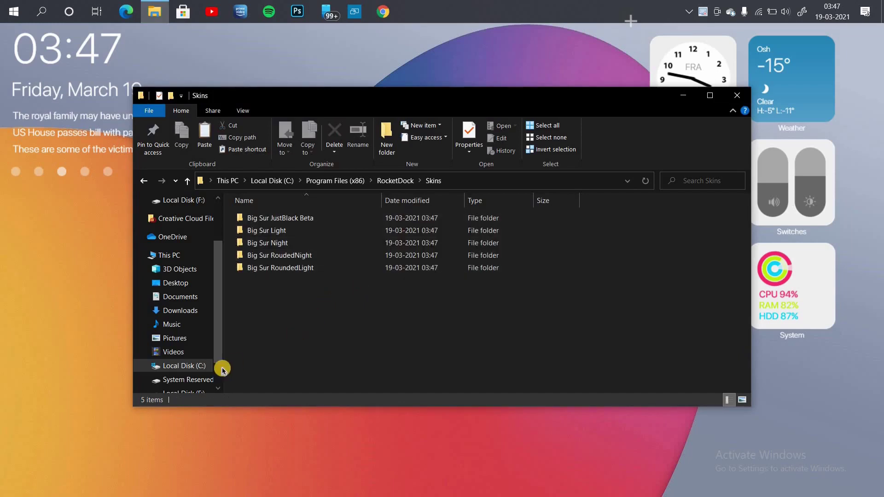
Step: Copy the macOS BigSur ICONS folder from the macos_bigsur_for_rocketdock folder inside the desktop's macOS folder
{"action": "left_click", "coordinate": [183, 285]}
{"action": "double_click", "coordinate": [290, 220]}
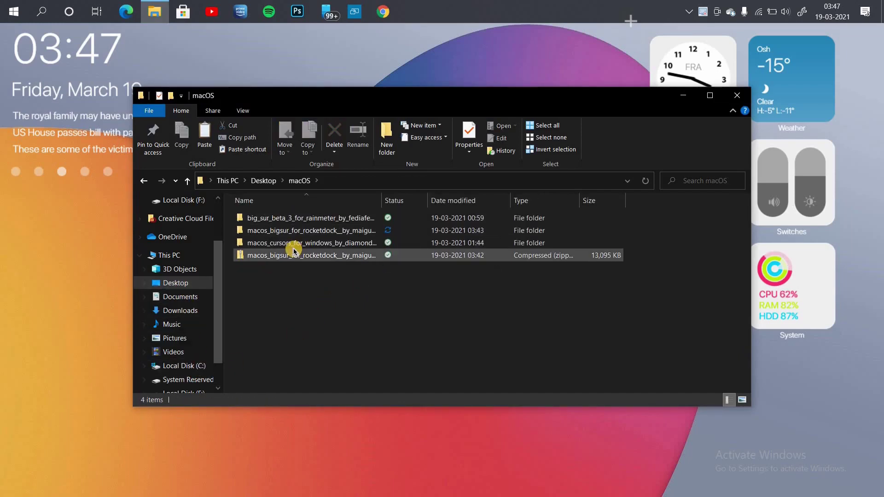
{"action": "double_click", "coordinate": [296, 231]}
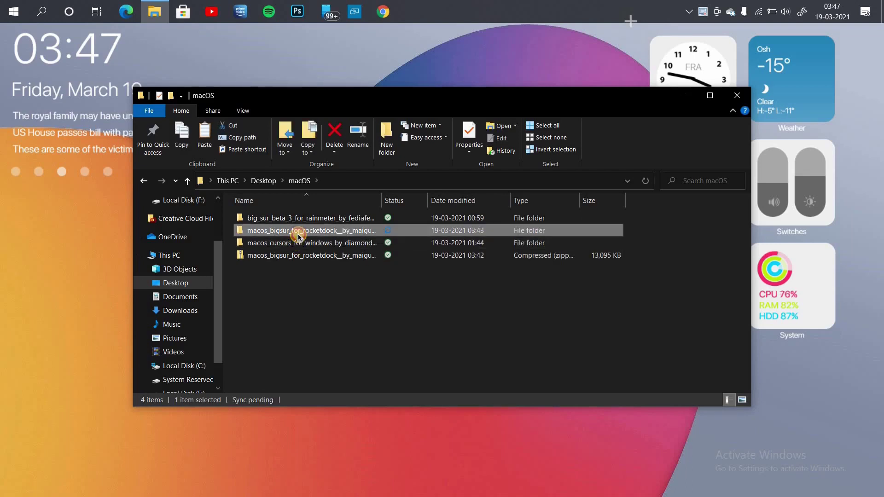
{"action": "left_click", "coordinate": [280, 282]}
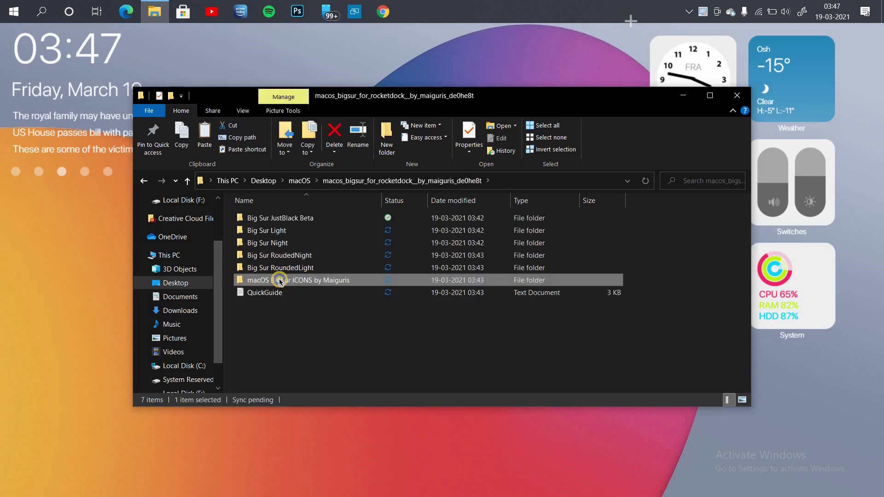
{"action": "right_click", "coordinate": [280, 283]}
{"action": "left_click", "coordinate": [334, 416]}
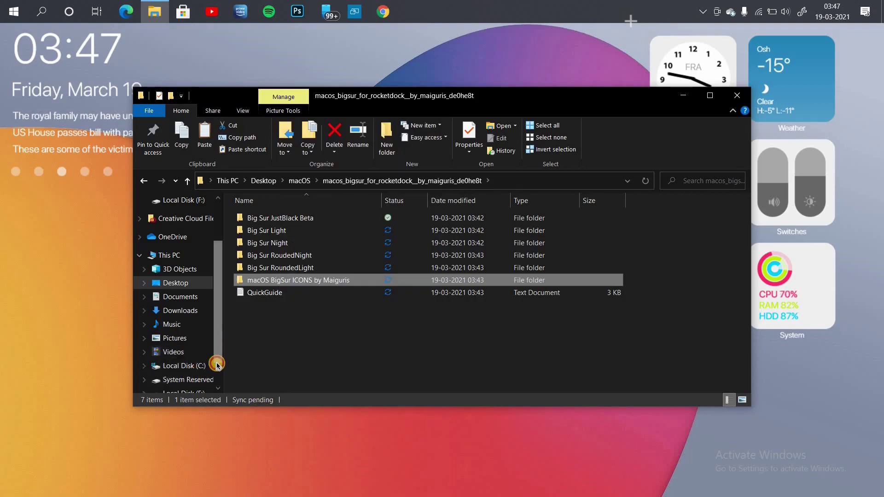
Step: Paste the copied icons folder into RocketDock's Icons folder under Program Files (x86) on drive C and close File Explorer
{"action": "scroll", "coordinate": [207, 352], "scroll_direction": "down", "scroll_amount": 1}
{"action": "left_click", "coordinate": [198, 339]}
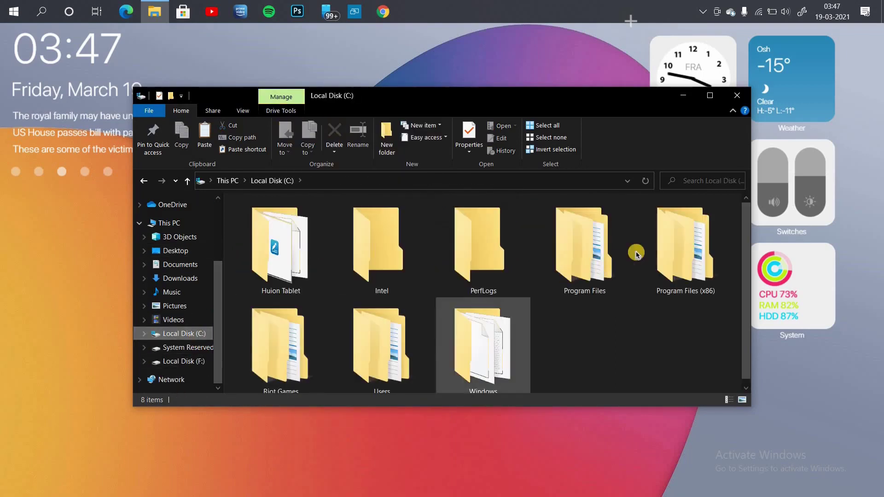
{"action": "double_click", "coordinate": [664, 240]}
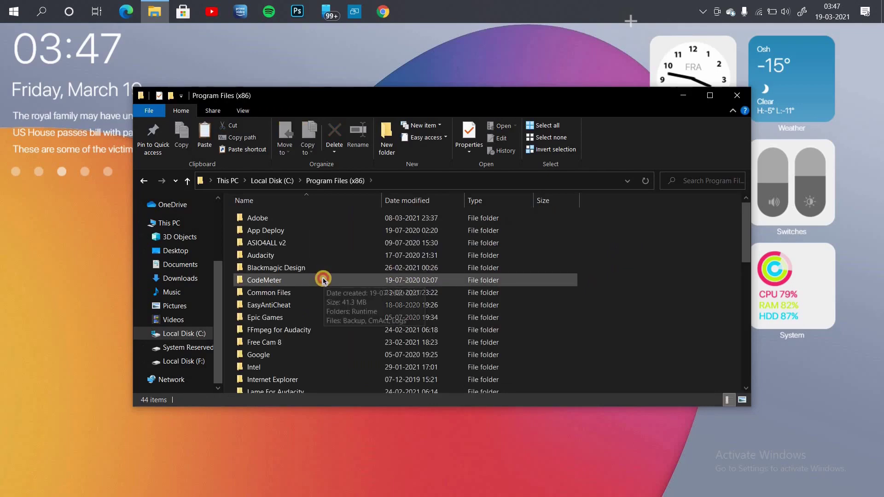
{"action": "scroll", "coordinate": [319, 269], "scroll_direction": "down", "scroll_amount": 8}
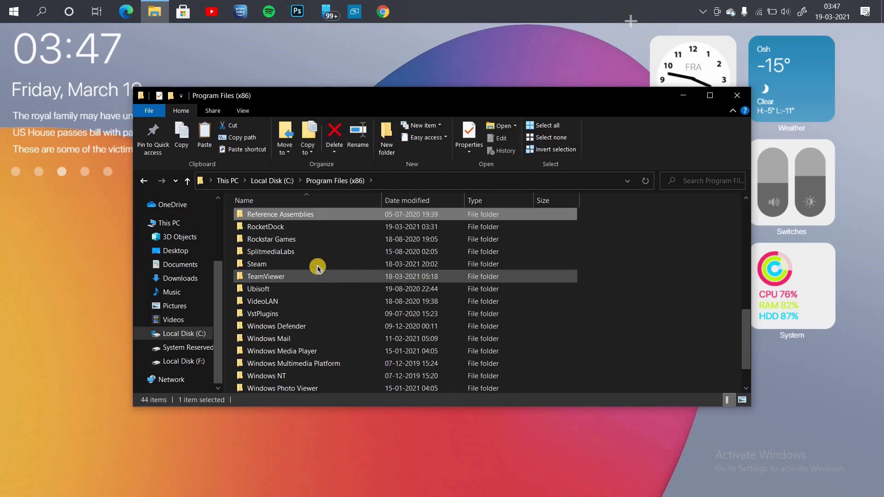
{"action": "double_click", "coordinate": [284, 226]}
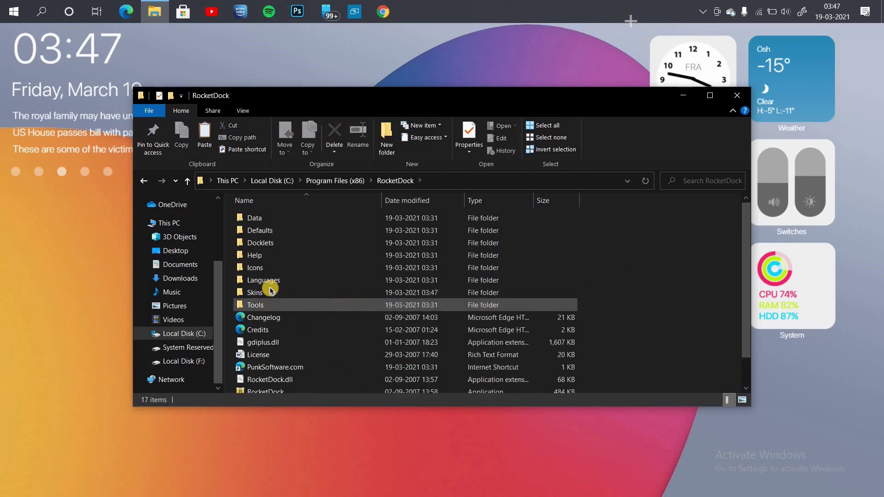
{"action": "left_click", "coordinate": [269, 268]}
{"action": "double_click", "coordinate": [269, 268]}
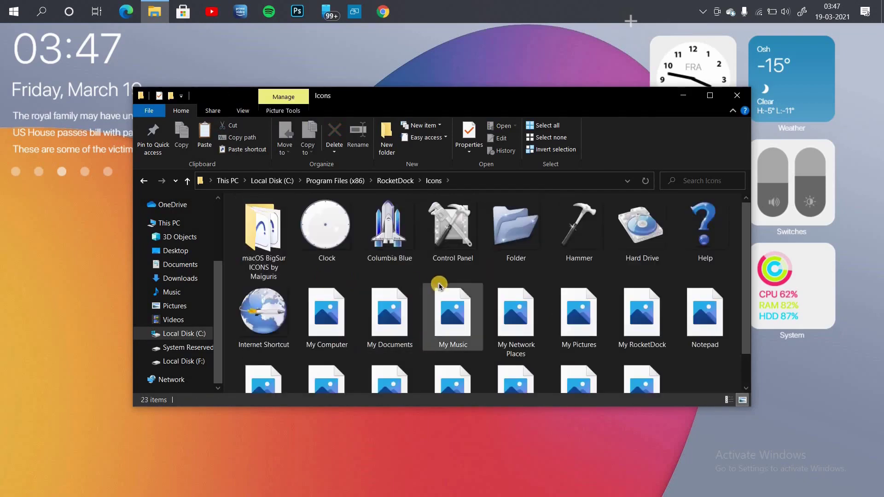
{"action": "scroll", "coordinate": [440, 286], "scroll_direction": "down", "scroll_amount": 1}
{"action": "right_click", "coordinate": [705, 338]}
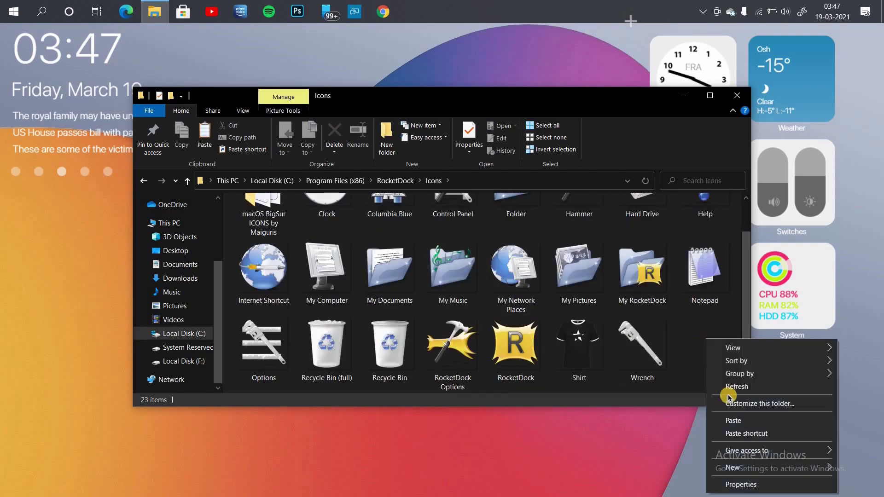
{"action": "left_click", "coordinate": [732, 420]}
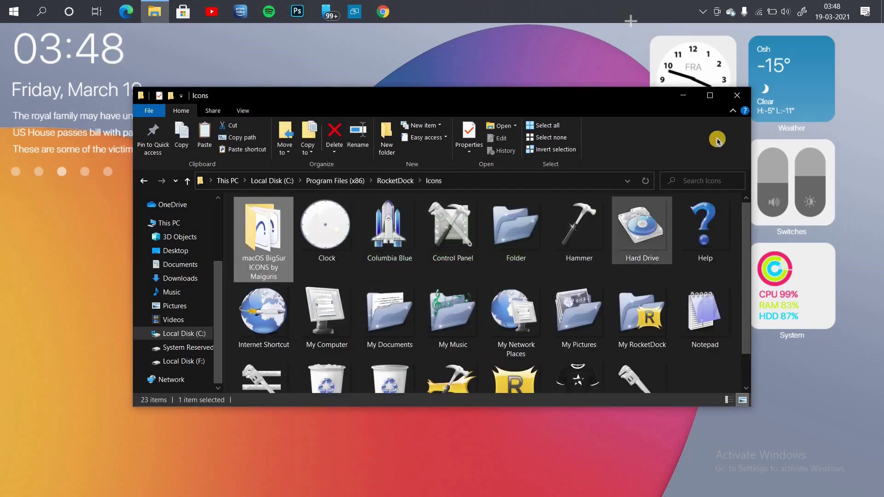
{"action": "left_click", "coordinate": [736, 99]}
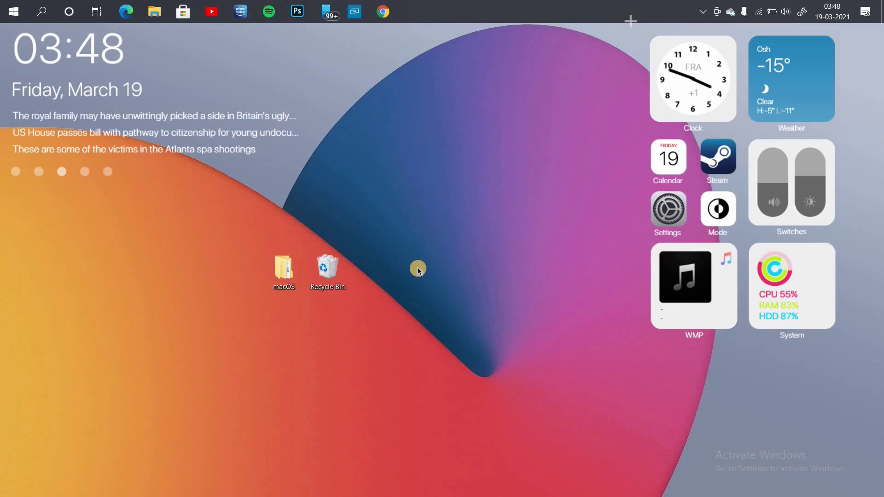
Step: Launch RocketDock and enable Run at Startup and Minimize Windows to the Dock in its general settings
{"action": "left_click", "coordinate": [46, 16]}
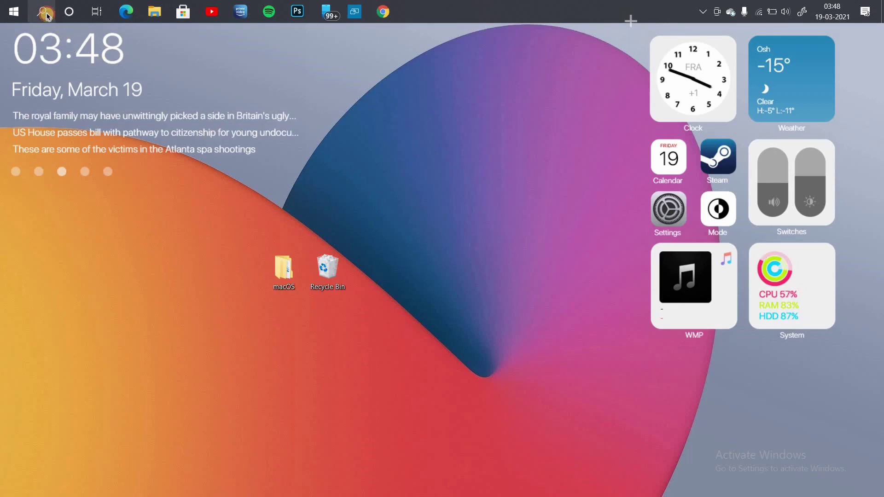
{"action": "type", "text": "rocket"}
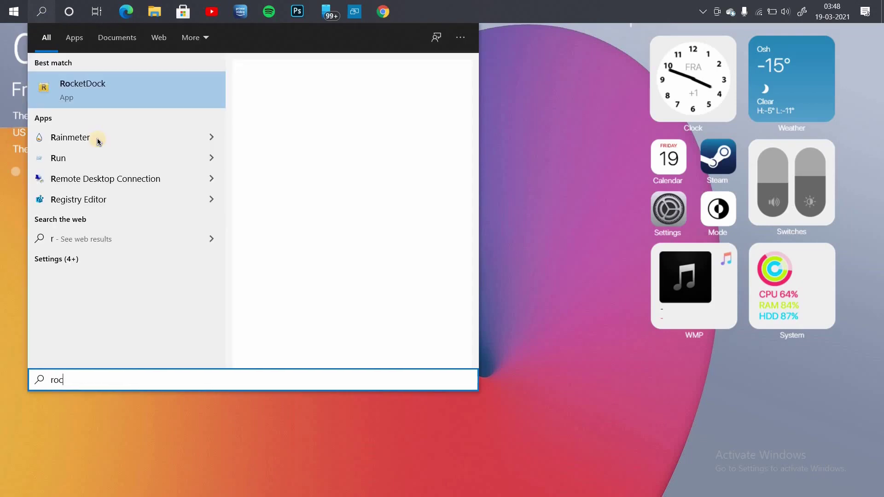
{"action": "left_click", "coordinate": [116, 85]}
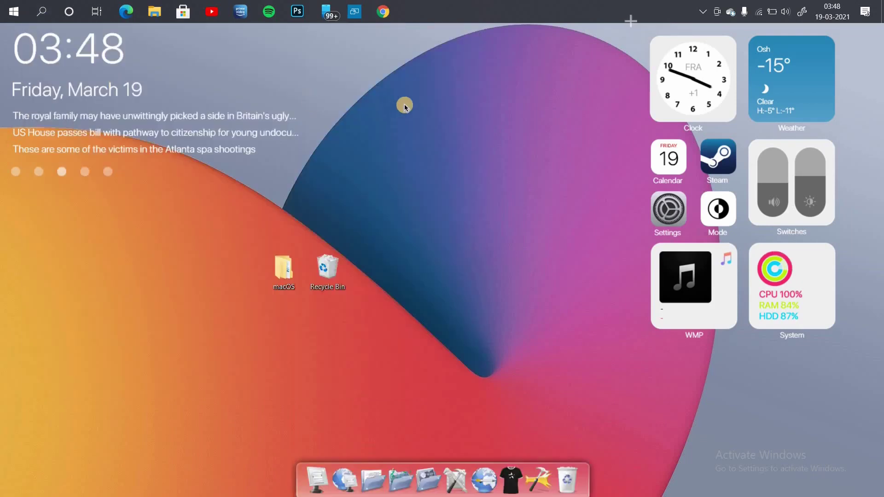
{"action": "left_click", "coordinate": [542, 472]}
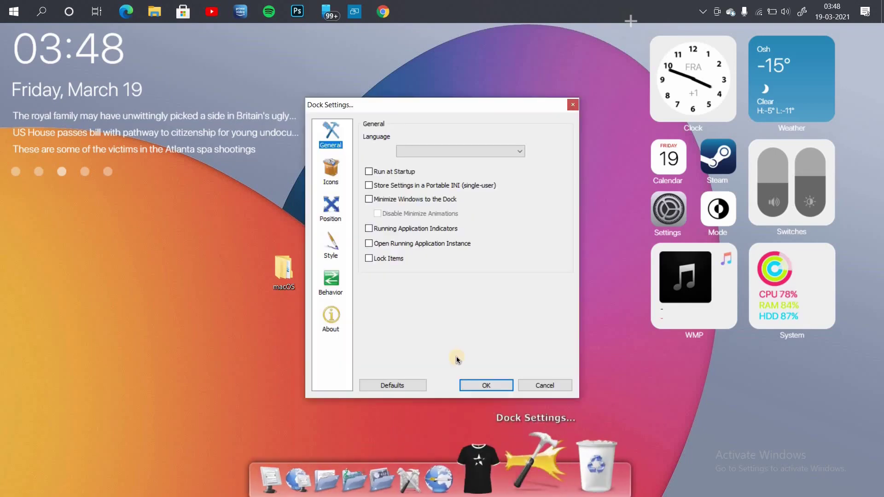
{"action": "left_click", "coordinate": [372, 172]}
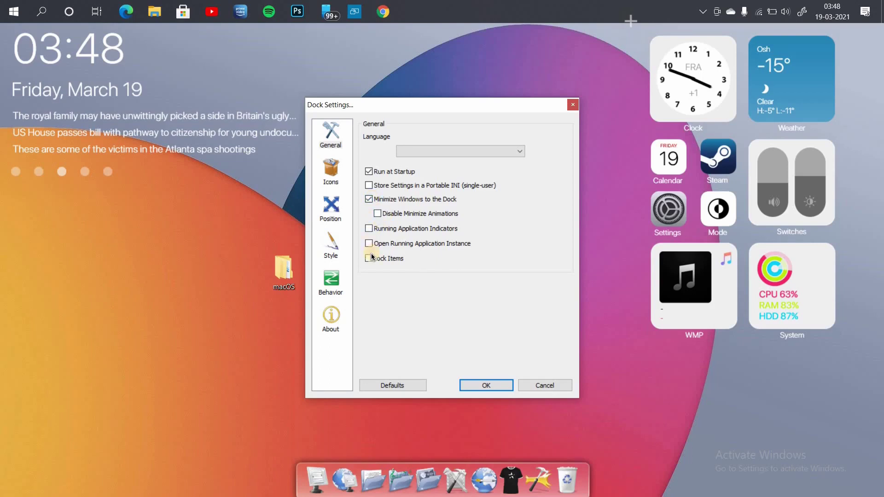
Step: Raise the dock from the screen's bottom edge by setting its edge offset to 34 px
{"action": "left_click", "coordinate": [337, 174]}
{"action": "left_click", "coordinate": [336, 212]}
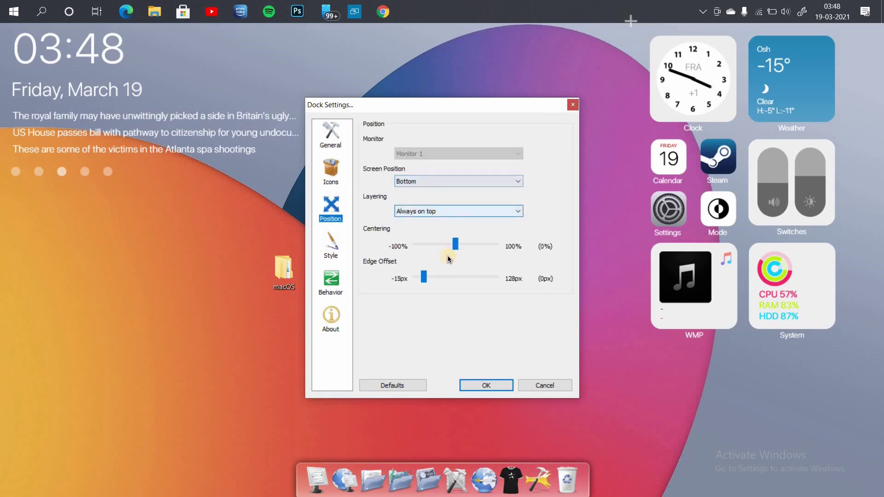
{"action": "left_click_drag", "start_coordinate": [424, 277], "coordinate": [443, 276]}
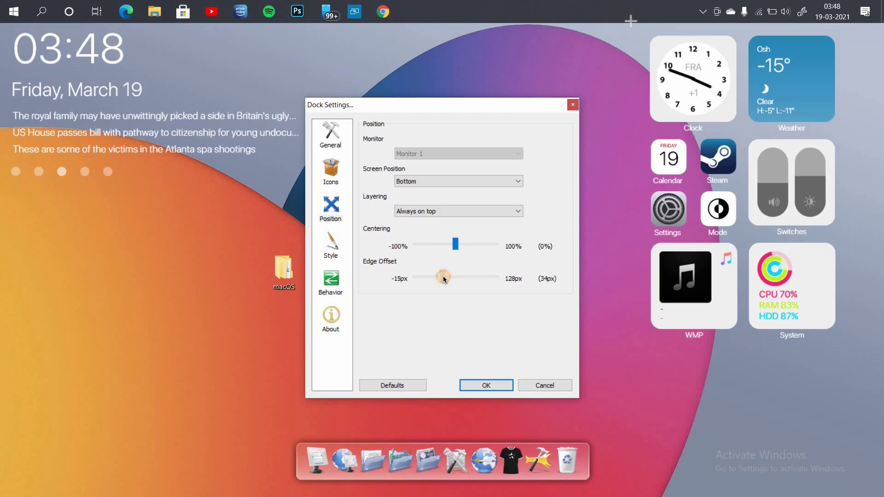
Step: Apply the Big Sur Light theme to the dock and accept the dock settings
{"action": "left_click", "coordinate": [331, 244]}
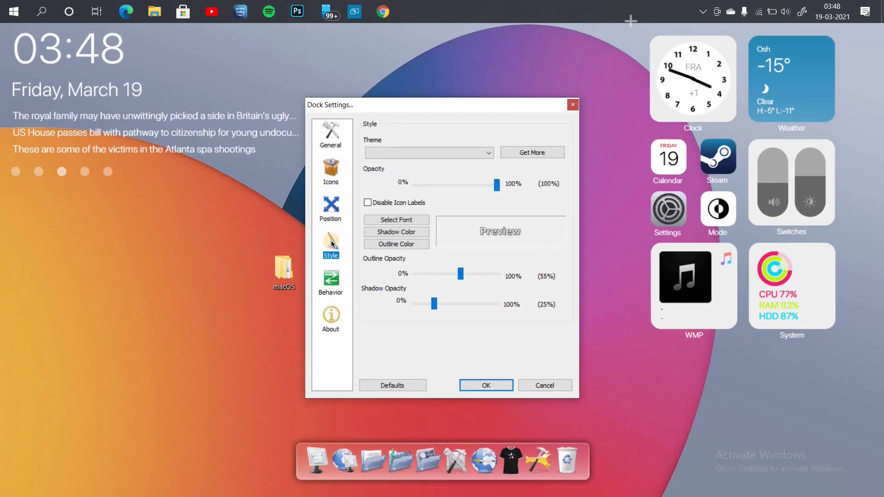
{"action": "left_click", "coordinate": [453, 151]}
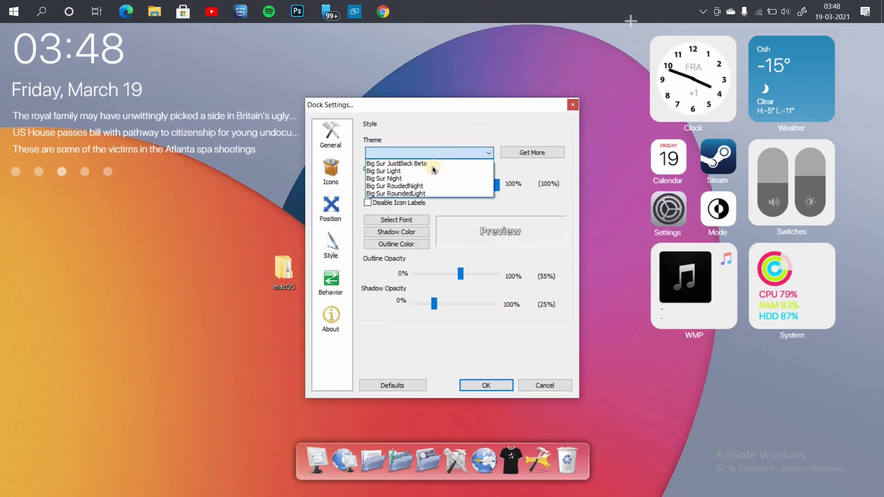
{"action": "left_click", "coordinate": [420, 171]}
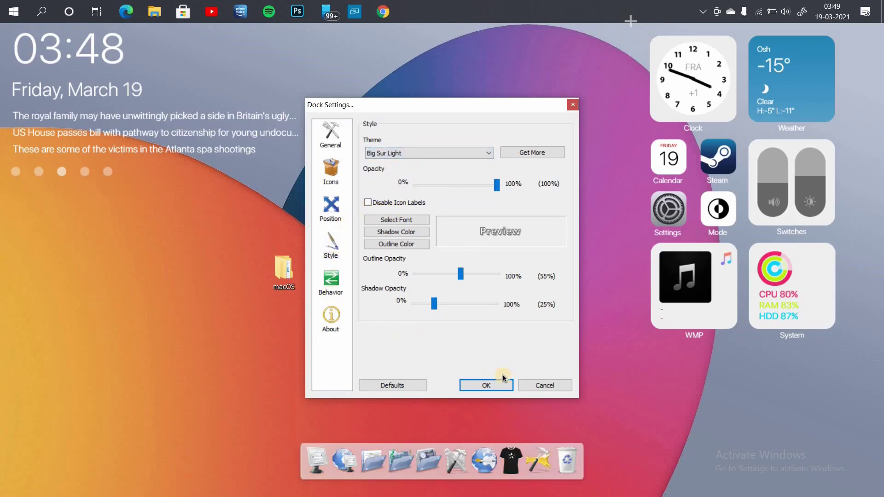
{"action": "left_click", "coordinate": [493, 387]}
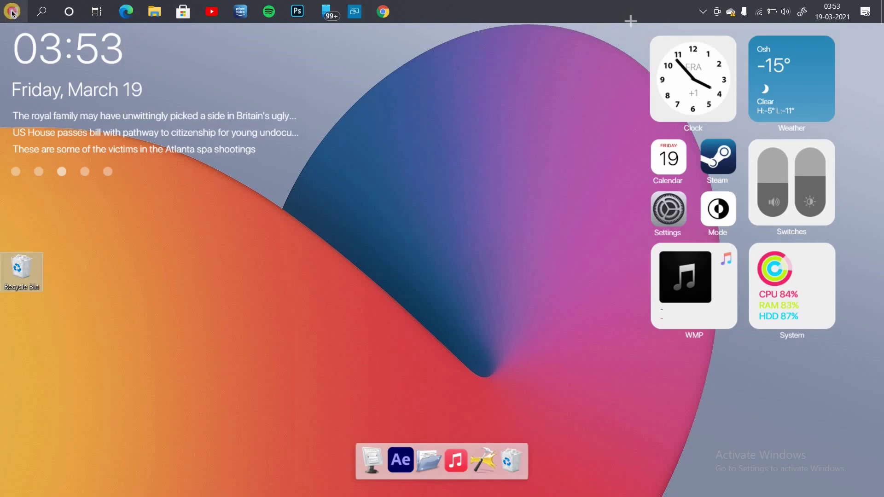
Step: Add Spotify from the recently added apps to the dock, just before After Effects, and open its icon settings
{"action": "left_click", "coordinate": [16, 14]}
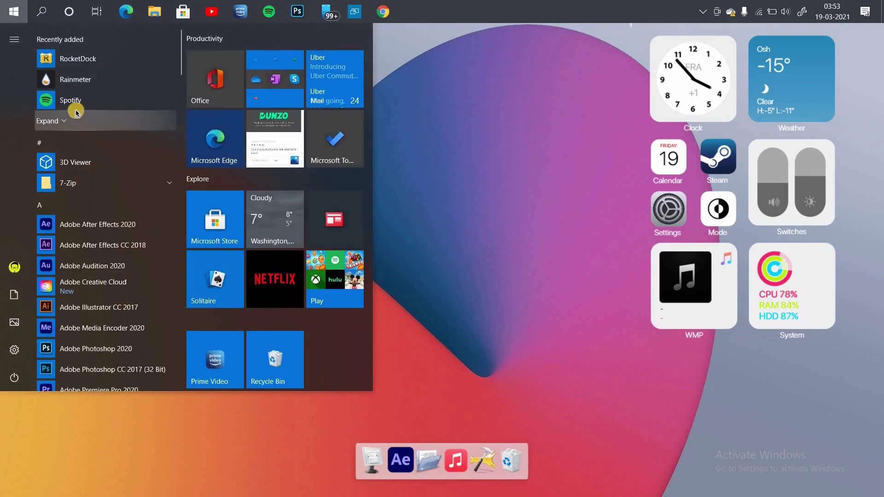
{"action": "left_click_drag", "start_coordinate": [53, 102], "coordinate": [395, 451]}
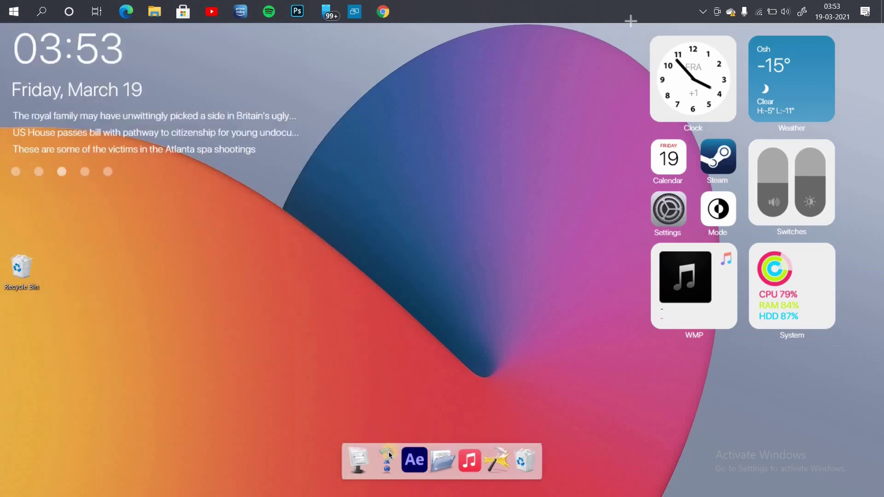
{"action": "right_click", "coordinate": [388, 451]}
{"action": "left_click", "coordinate": [424, 353]}
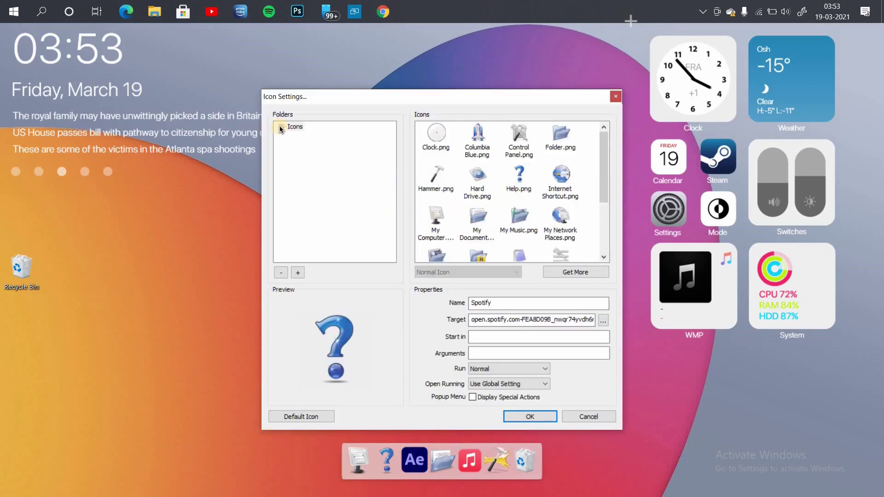
Step: Give the Spotify dock item the Big SurSpotify Variant Regular.png icon from the macOS BigSur ICONS folder and accept the icon settings
{"action": "left_click", "coordinate": [281, 127]}
{"action": "left_click", "coordinate": [306, 136]}
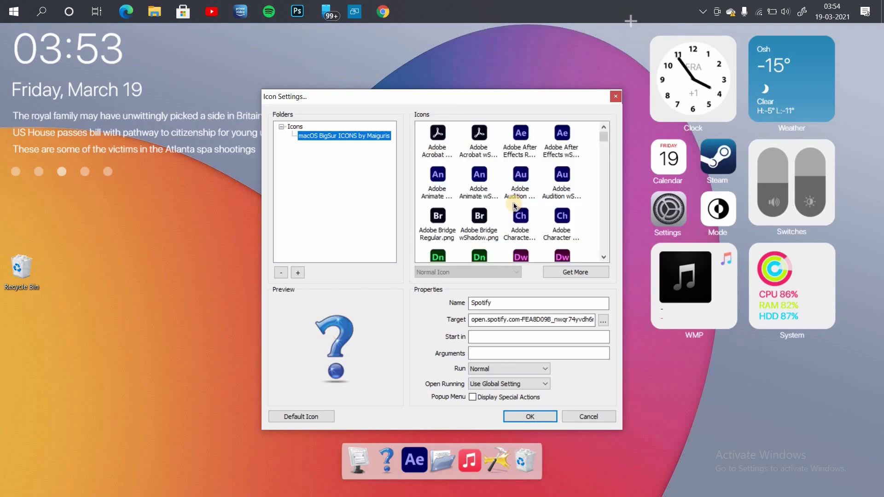
{"action": "scroll", "coordinate": [513, 202], "scroll_direction": "down", "scroll_amount": 4}
{"action": "left_click", "coordinate": [513, 200]}
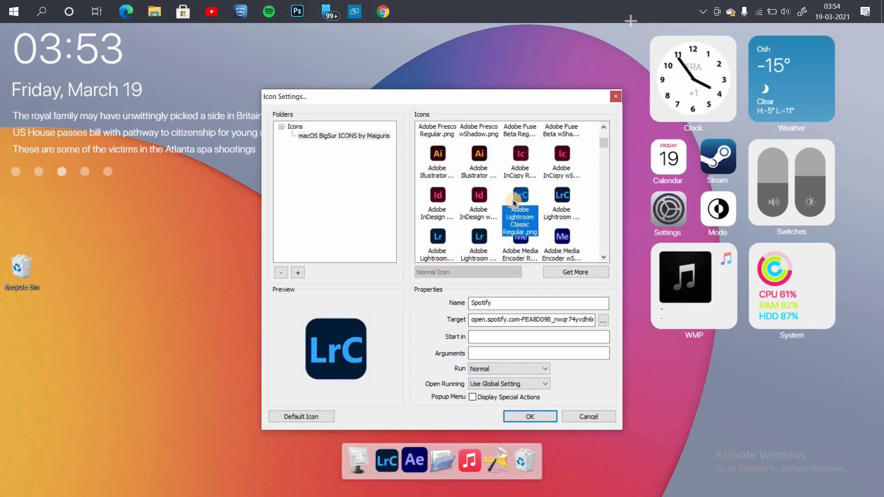
{"action": "key", "text": "s"}
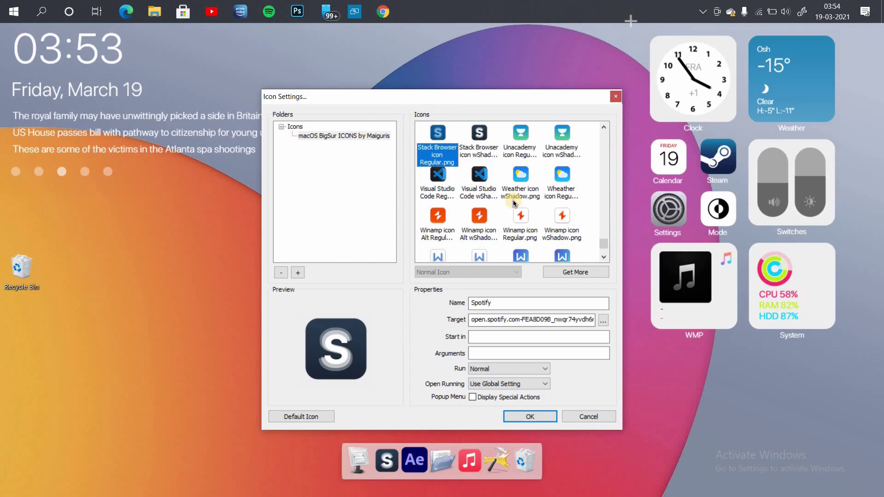
{"action": "scroll", "coordinate": [512, 201], "scroll_direction": "up", "scroll_amount": 5}
{"action": "left_click", "coordinate": [526, 133]}
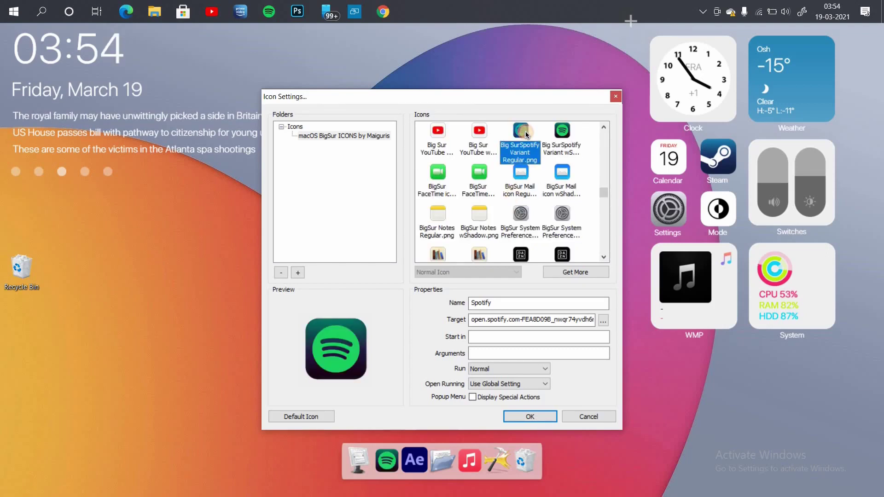
{"action": "left_click", "coordinate": [531, 416]}
Step: Replace the dock's After Effects item with Adobe After Effects 2020 and add Adobe Audition 2020 beside it, both from the Start app list
{"action": "right_click", "coordinate": [428, 458]}
{"action": "left_click", "coordinate": [14, 12]}
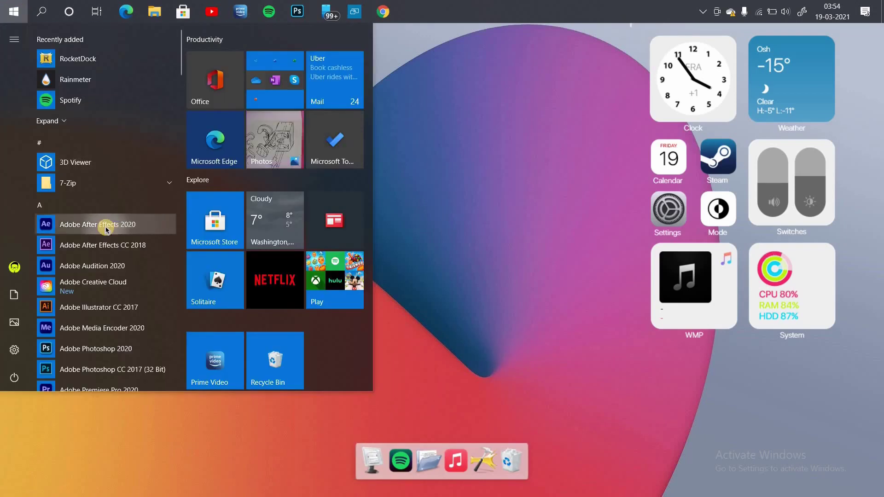
{"action": "left_click_drag", "start_coordinate": [92, 266], "coordinate": [424, 467]}
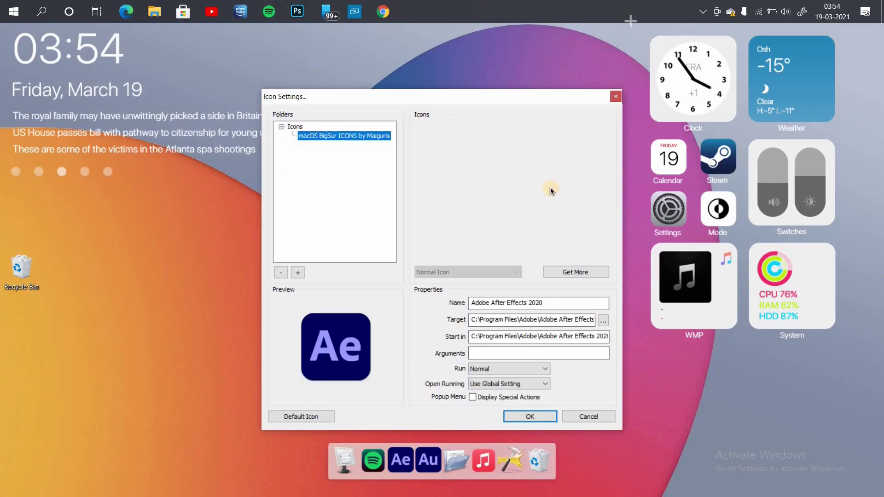
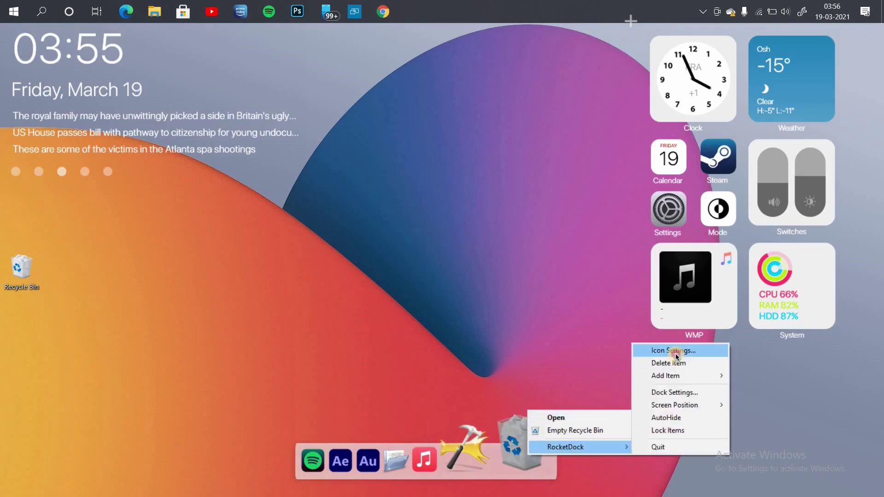
Step: Give the dock's Recycle Bin item the Big Sur trash full.png icon from the macOS BigSur ICONS folder and accept the icon settings
{"action": "left_click", "coordinate": [661, 349]}
{"action": "left_click", "coordinate": [344, 135]}
{"action": "left_click", "coordinate": [478, 138]}
{"action": "scroll", "coordinate": [485, 179], "scroll_direction": "down", "scroll_amount": 5}
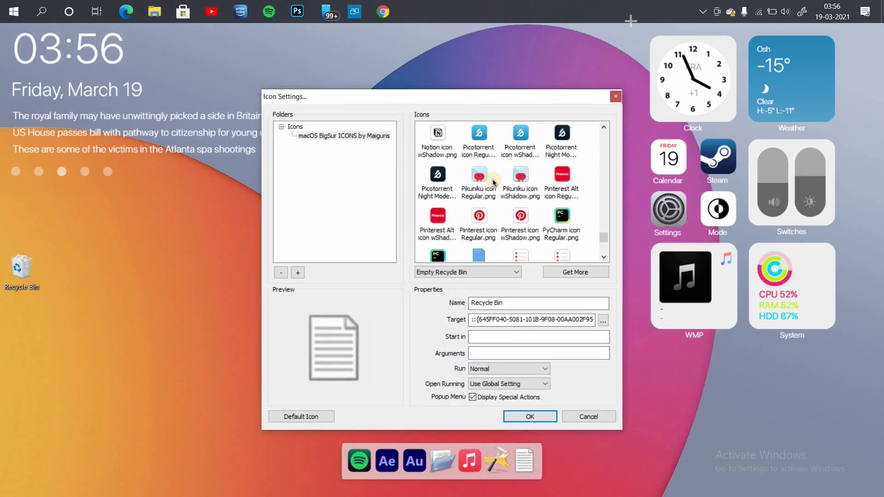
{"action": "left_click", "coordinate": [478, 174]}
{"action": "scroll", "coordinate": [506, 184], "scroll_direction": "down", "scroll_amount": 3}
{"action": "left_click", "coordinate": [520, 174]}
{"action": "left_click", "coordinate": [529, 416]}
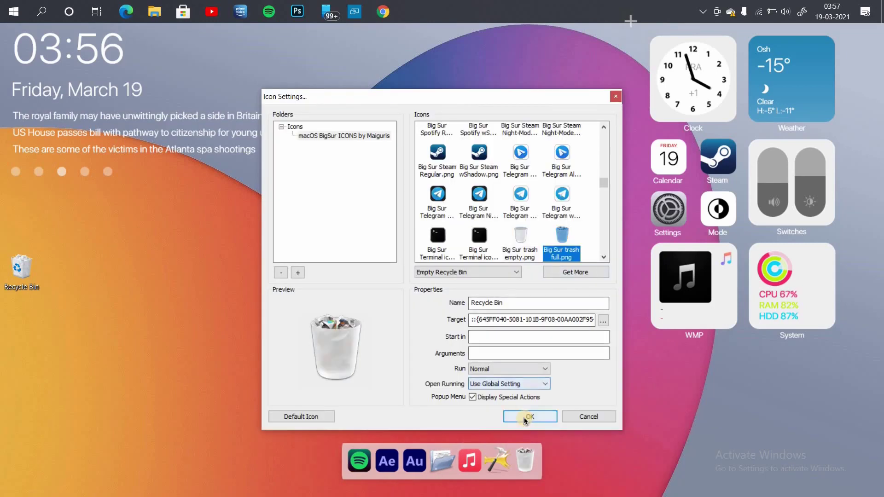
{"action": "left_click", "coordinate": [525, 417]}
Step: Remove the hammer-and-wrench and Recycle Bin items from the dock and give the Documents item the Big Sur cloud icon
{"action": "right_click", "coordinate": [528, 458]}
{"action": "right_click", "coordinate": [515, 458]}
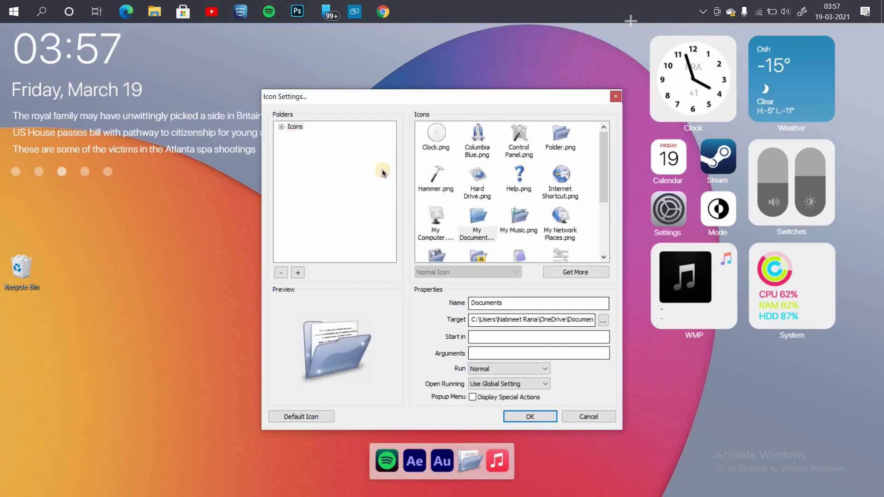
{"action": "left_click", "coordinate": [344, 135]}
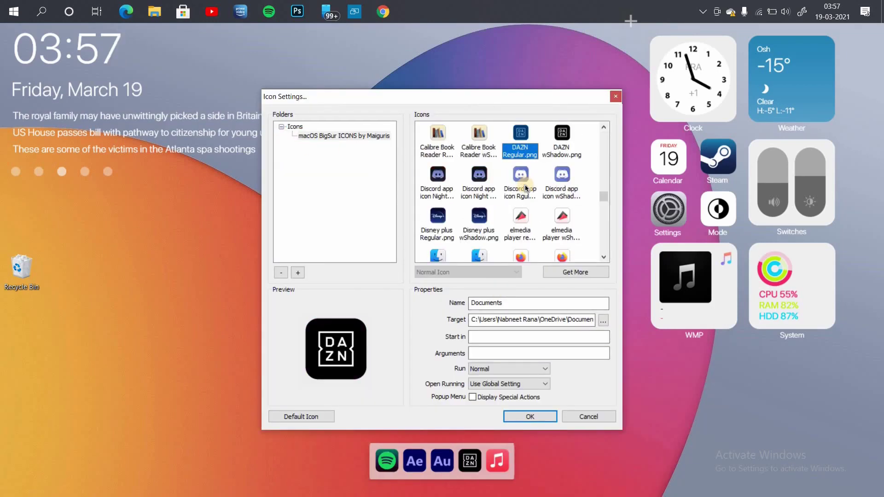
{"action": "scroll", "coordinate": [510, 193], "scroll_direction": "down", "scroll_amount": 5}
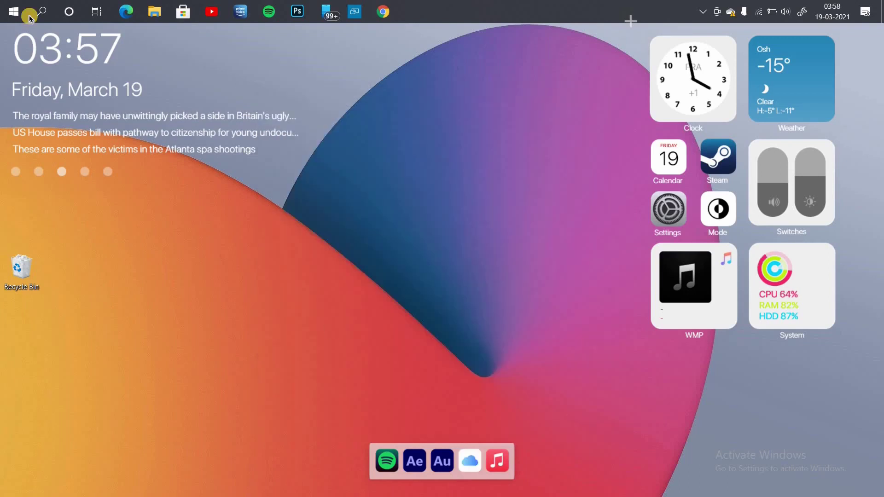
Step: Add Photoshop, Netflix and Google Chrome from the Start app list to the dock, between After Effects and Audition
{"action": "left_click", "coordinate": [14, 11]}
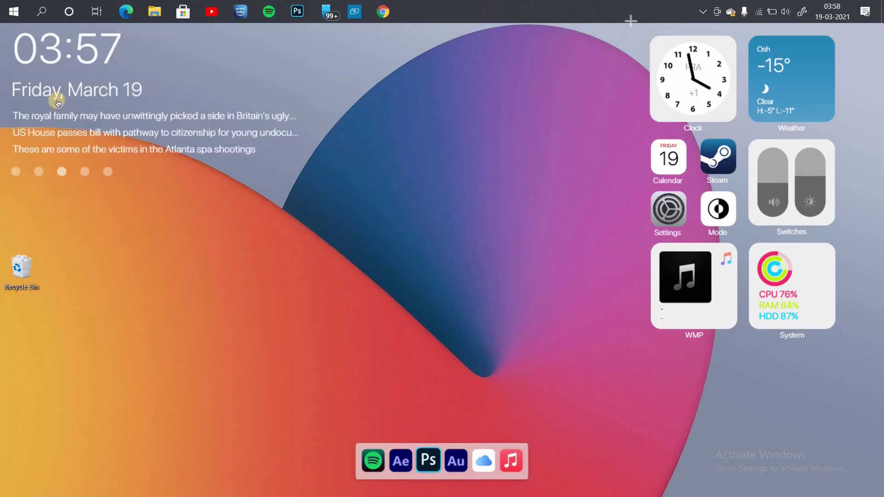
{"action": "key", "text": "super"}
{"action": "scroll", "coordinate": [110, 258], "scroll_direction": "down", "scroll_amount": 10}
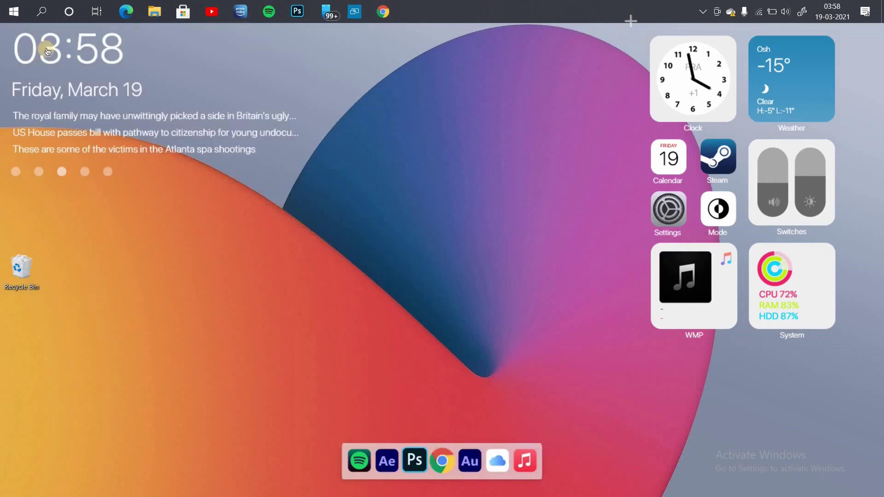
{"action": "key", "text": "super"}
{"action": "scroll", "coordinate": [89, 322], "scroll_direction": "down", "scroll_amount": 8}
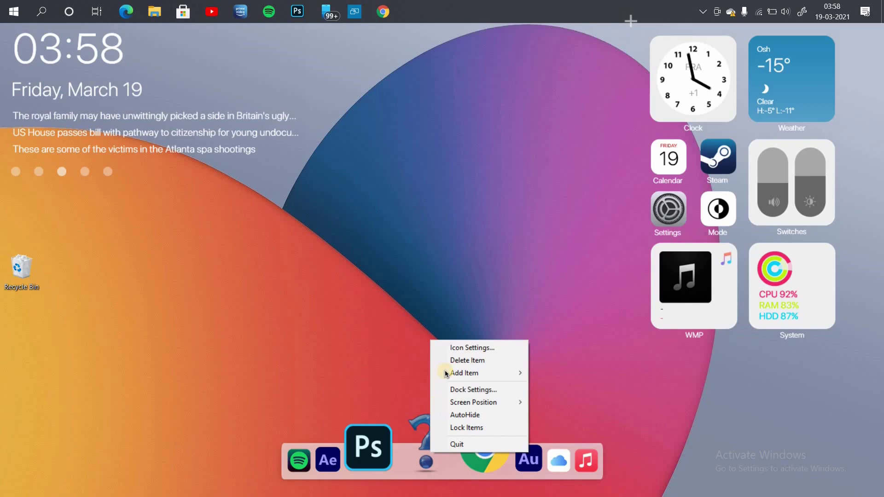
Step: Give the Netflix dock item the red YouTube icon from the macOS BigSur ICONS folder
{"action": "left_click", "coordinate": [472, 348]}
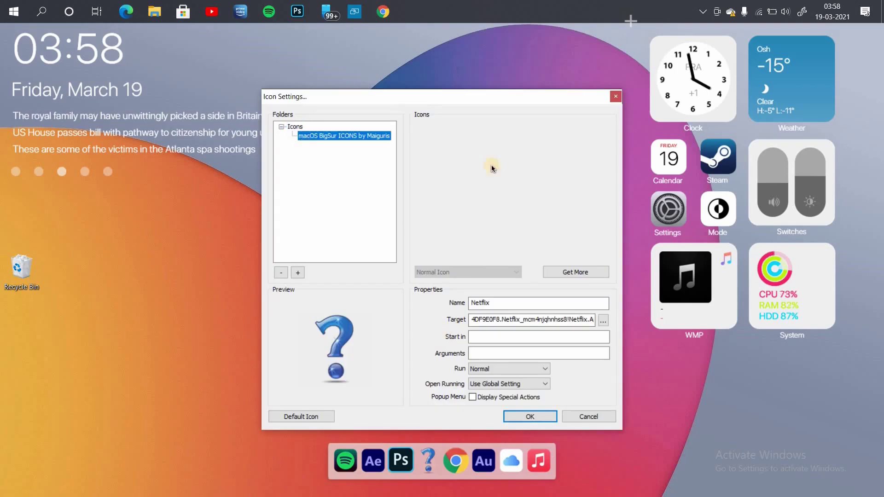
{"action": "left_click", "coordinate": [519, 193]}
{"action": "scroll", "coordinate": [517, 195], "scroll_direction": "down", "scroll_amount": 5}
{"action": "scroll", "coordinate": [524, 188], "scroll_direction": "up", "scroll_amount": 5}
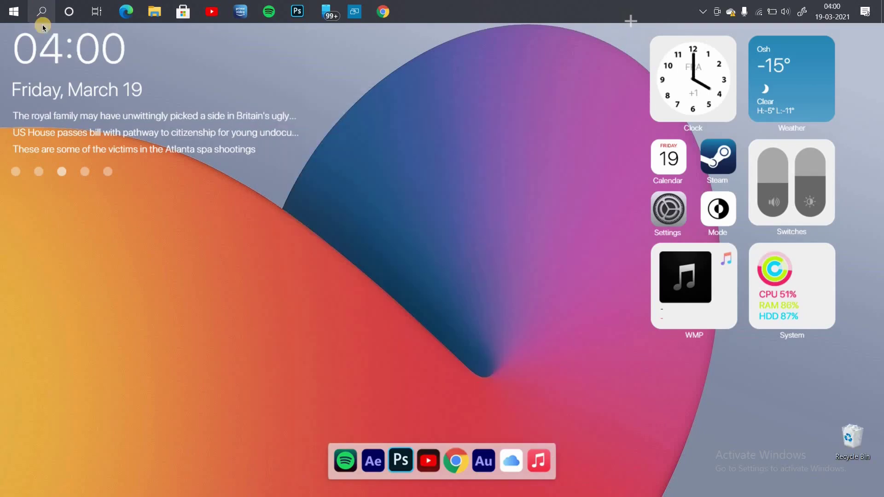
Step: Auto-hide the taskbar from Command Prompt with a PowerShell command setting byte 8 of the StuckRects3 Settings value to 3 and restarting Explorer
{"action": "left_click", "coordinate": [40, 11]}
{"action": "type", "text": "c"}
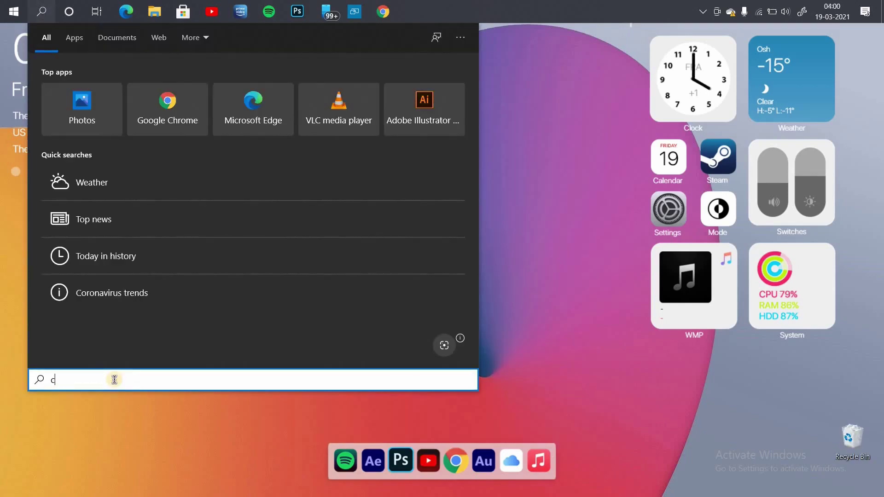
{"action": "type", "text": "md"}
{"action": "key", "text": "Return"}
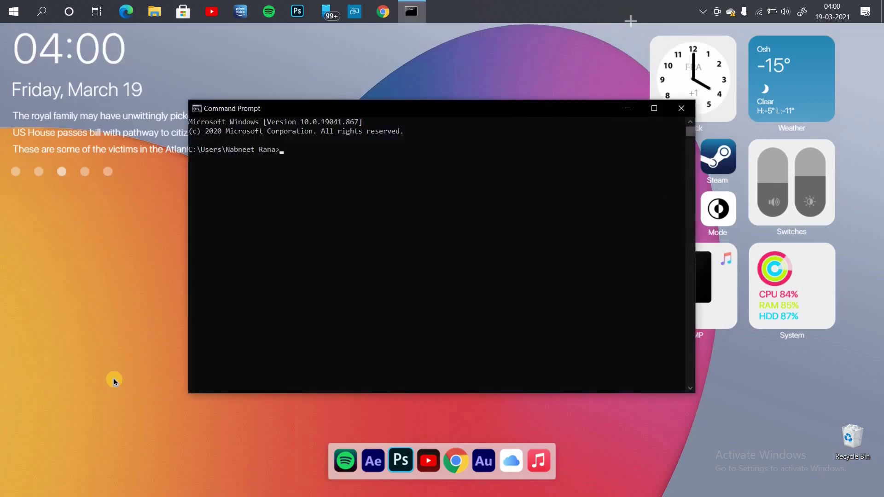
{"action": "type", "text": "powershell -command \"&{$p='HKCU:SOFTWARE\\Microsoft\\Windows\\CurrentVersion\\Explorer\\StuckRects3';$v=(Get-ItemProperty -Path $p).Settings;$v[8]=3;&Set-ItemProperty -Path $p -Name Settings -Value $v;&Stop-Process -f -ProcessName explorer}\""}
{"action": "key", "text": "Return"}
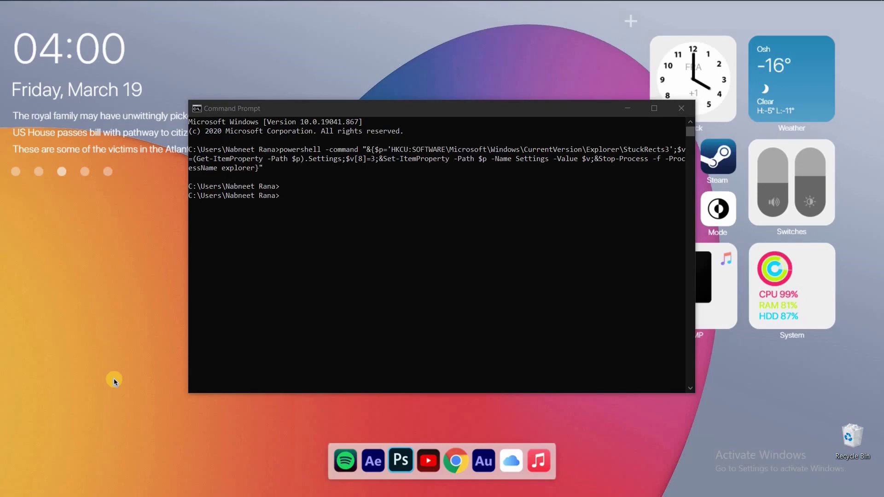
{"action": "left_click", "coordinate": [679, 111]}
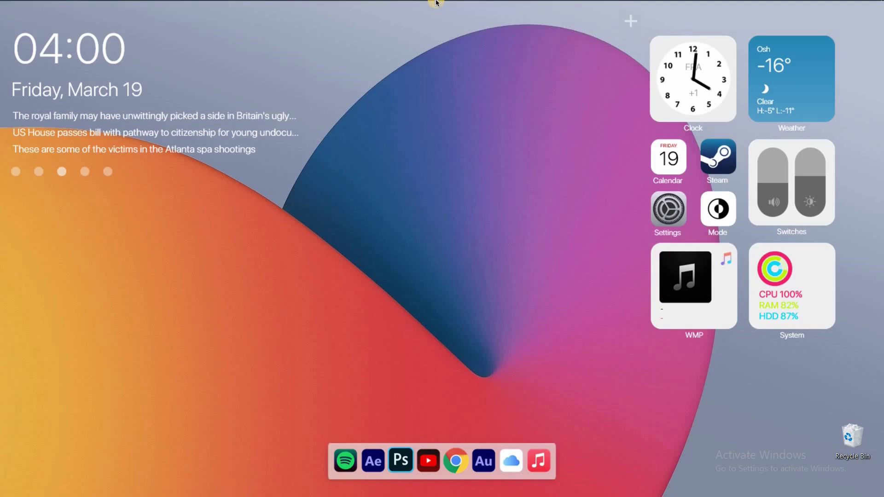
Step: Switch to Google Chrome from the dock, search for "droptop four" and open its DeviantArt page by Cariboudjan
{"action": "mouse_move", "coordinate": [436, 2]}
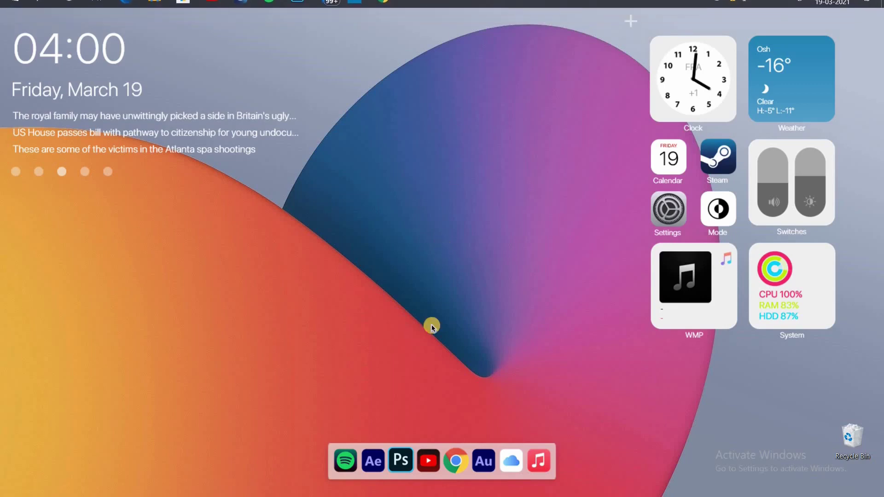
{"action": "left_click", "coordinate": [454, 460]}
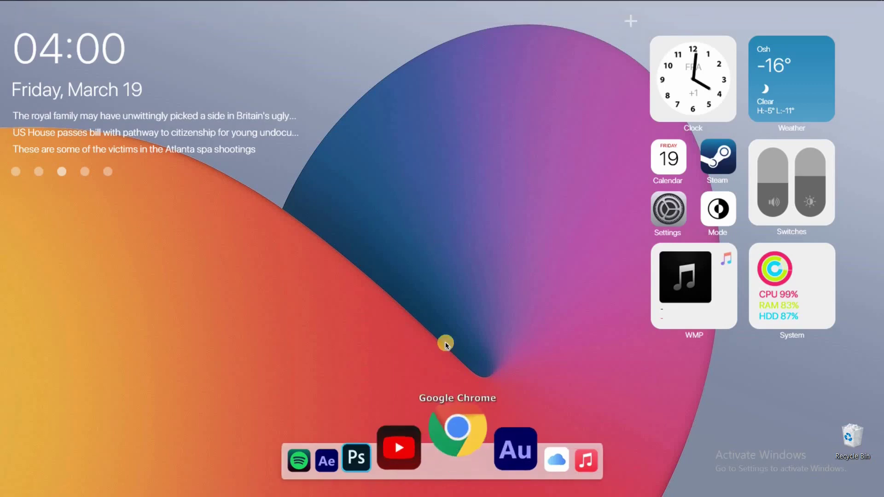
{"action": "double_click", "coordinate": [430, 18]}
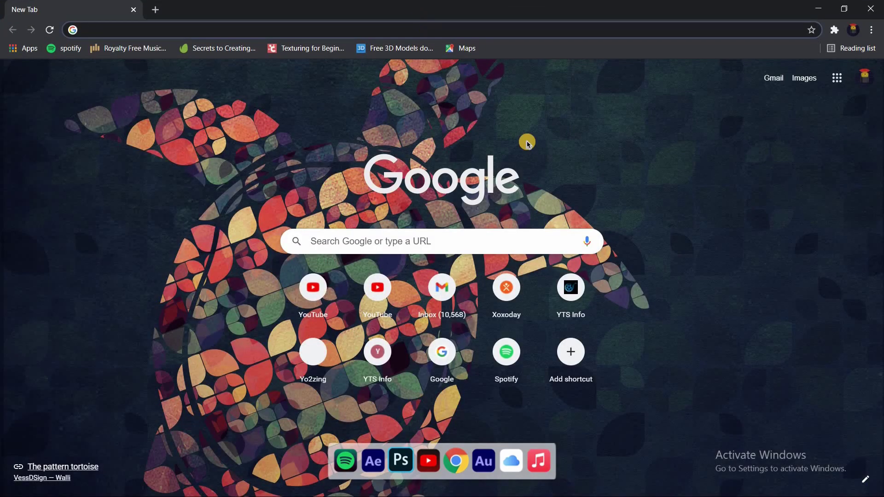
{"action": "type", "text": "droptop"}
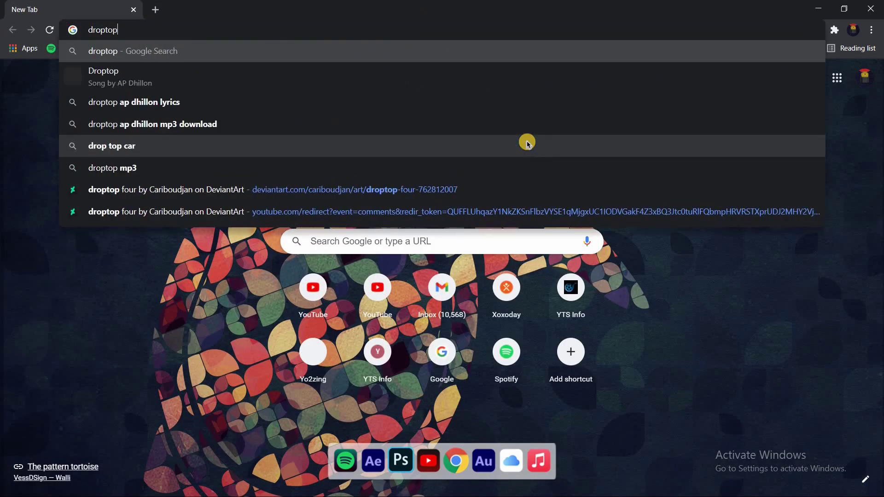
{"action": "type", "text": " four"}
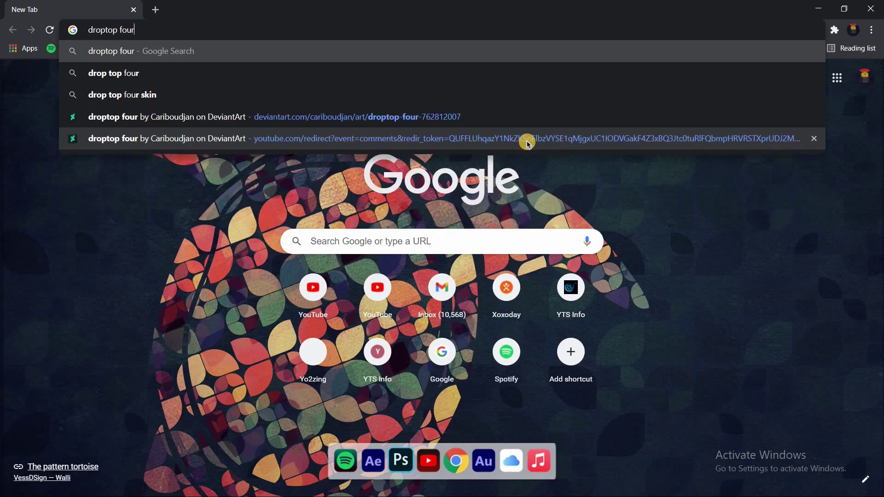
{"action": "key", "text": "Return"}
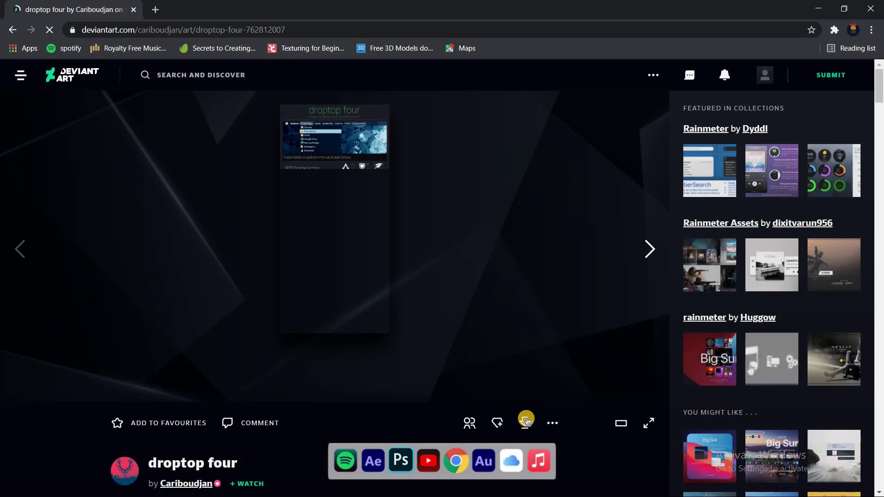
Step: Download the droptop four Rainmeter skin installer from its DeviantArt page and save it as droptop_four_by_cariboudjan_dcm5pif
{"action": "left_click", "coordinate": [526, 420]}
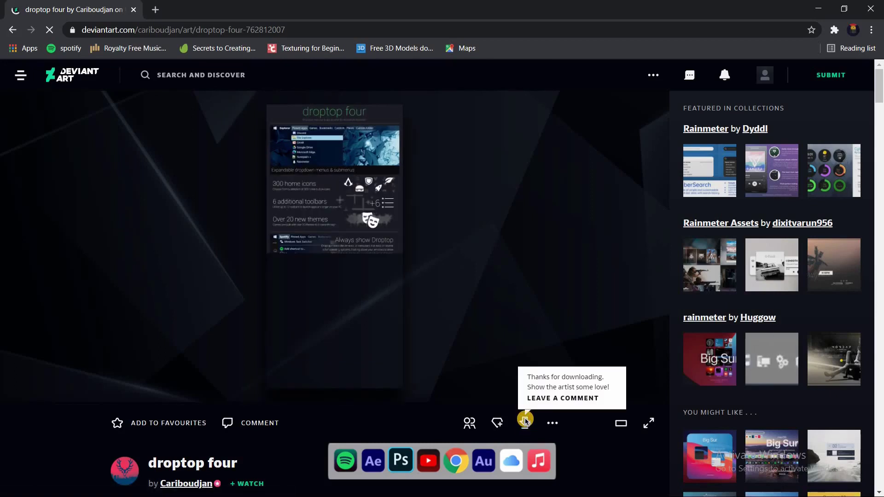
{"action": "left_click", "coordinate": [526, 421]}
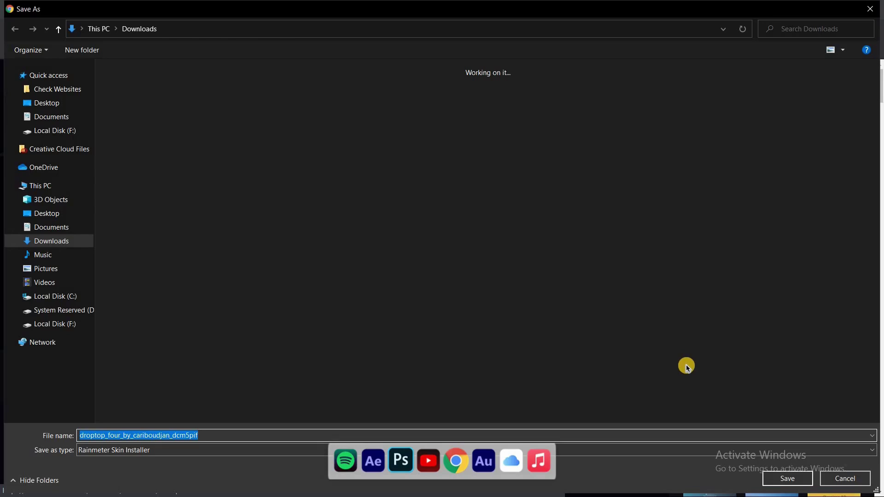
{"action": "left_click", "coordinate": [799, 481]}
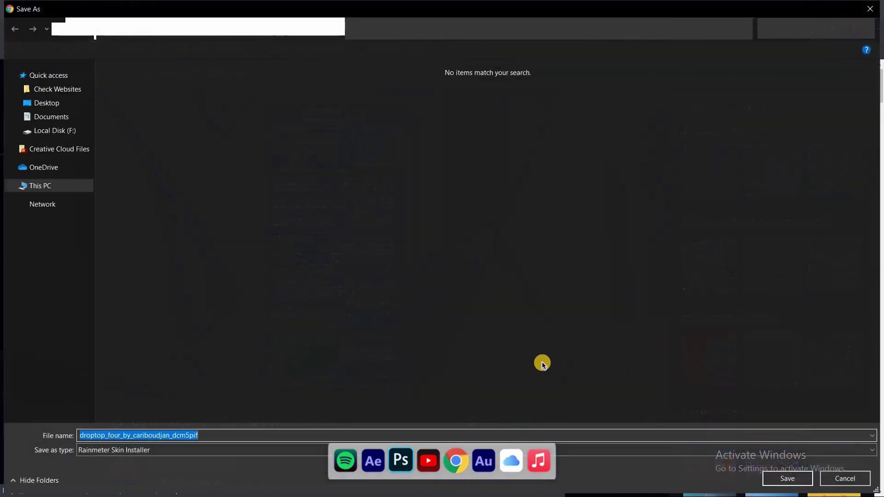
{"action": "left_click", "coordinate": [802, 480]}
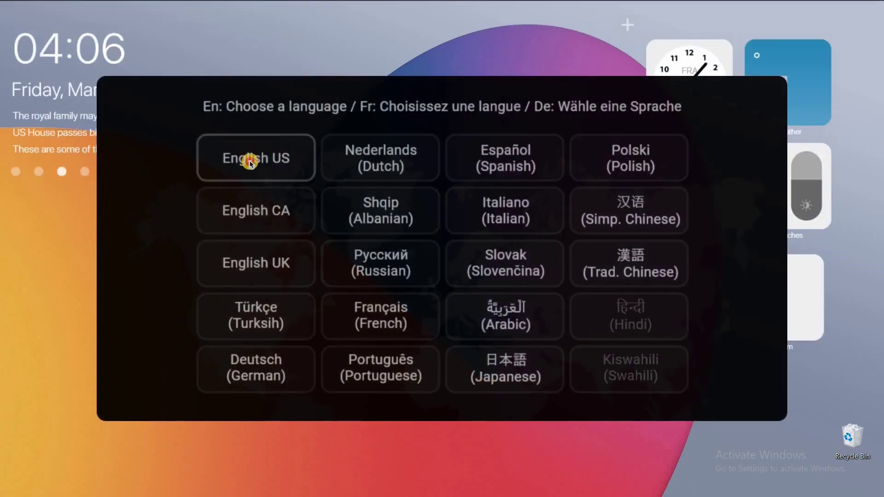
Step: Set Droptop's language to English US, its display mode to Always show Droptop, and the preferred media player to Spotify
{"action": "left_click", "coordinate": [249, 156]}
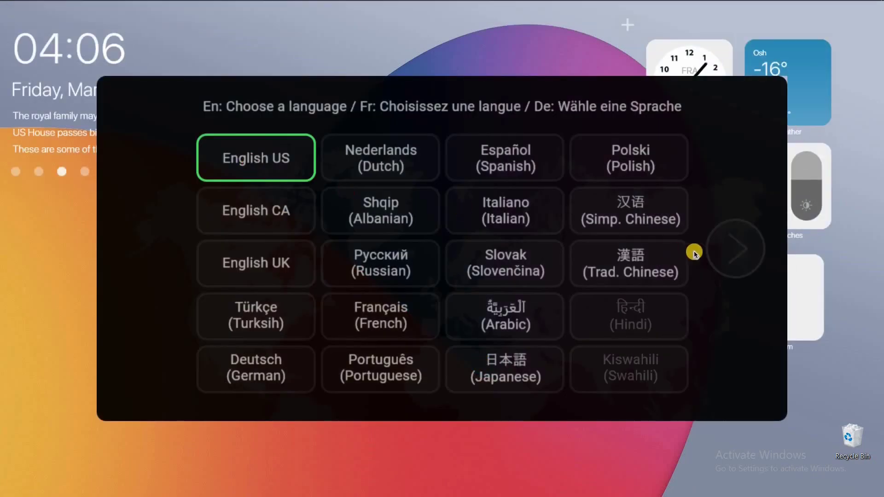
{"action": "left_click", "coordinate": [729, 244]}
{"action": "left_click", "coordinate": [460, 188]}
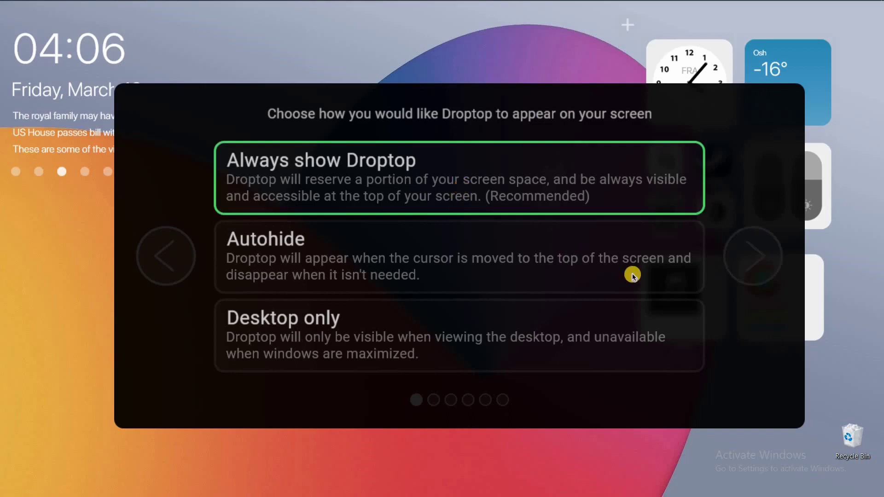
{"action": "left_click", "coordinate": [739, 253]}
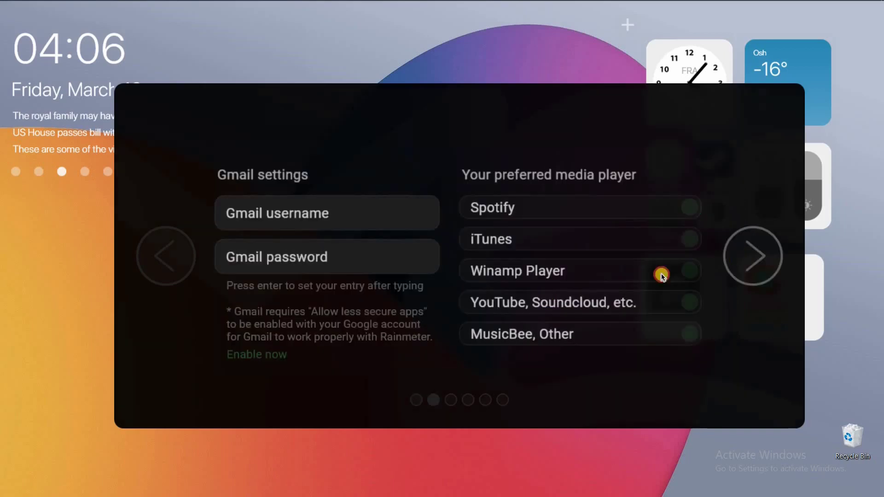
{"action": "left_click", "coordinate": [524, 206]}
{"action": "left_click", "coordinate": [751, 271]}
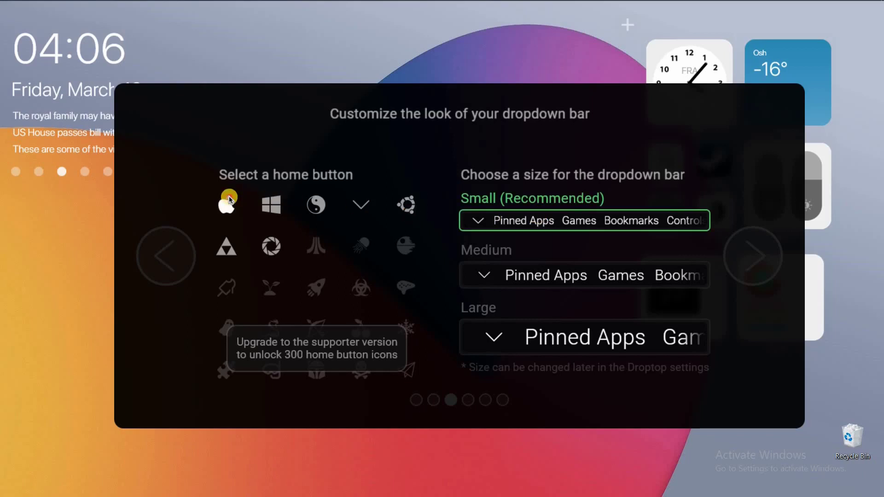
Step: Complete the Droptop setup with the Apple logo home button, the Light color option and the free Basic version
{"action": "left_click", "coordinate": [229, 199]}
{"action": "left_click", "coordinate": [755, 252]}
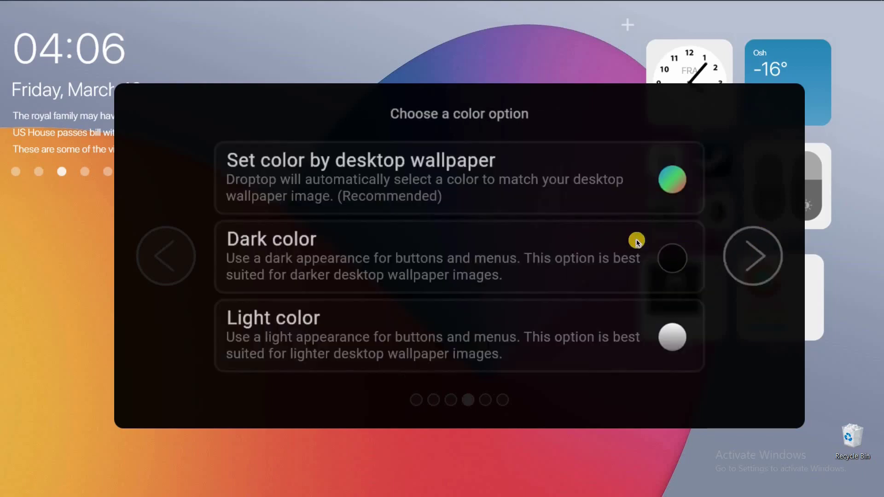
{"action": "left_click", "coordinate": [529, 317]}
{"action": "left_click", "coordinate": [753, 257]}
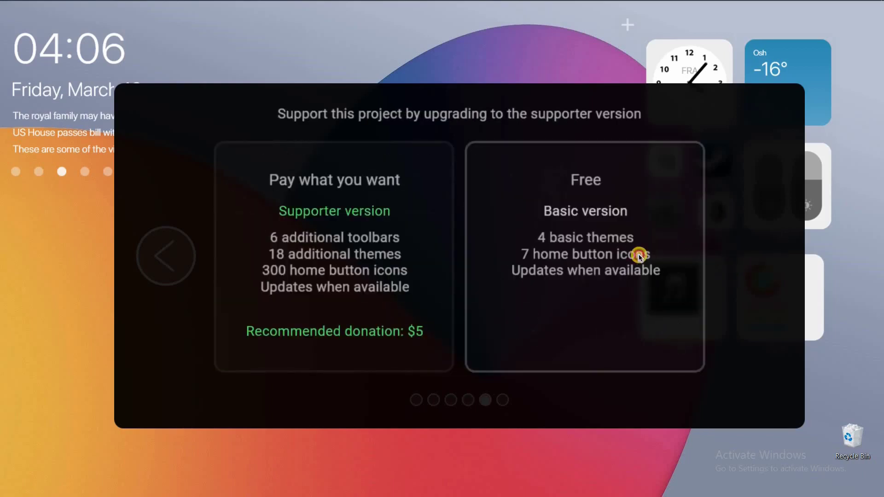
{"action": "left_click", "coordinate": [739, 251]}
{"action": "left_click", "coordinate": [508, 341]}
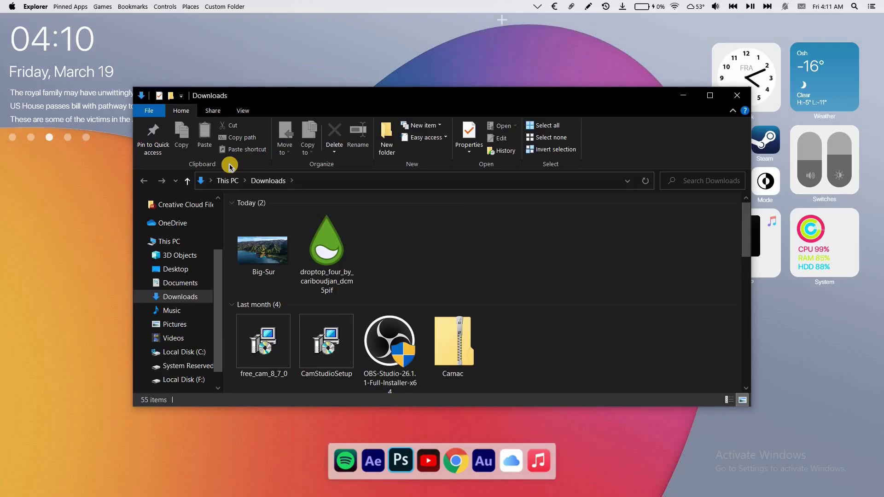
Step: Set the Big-Sur image from the Downloads folder as the desktop background and close the folder window
{"action": "left_click", "coordinate": [264, 251]}
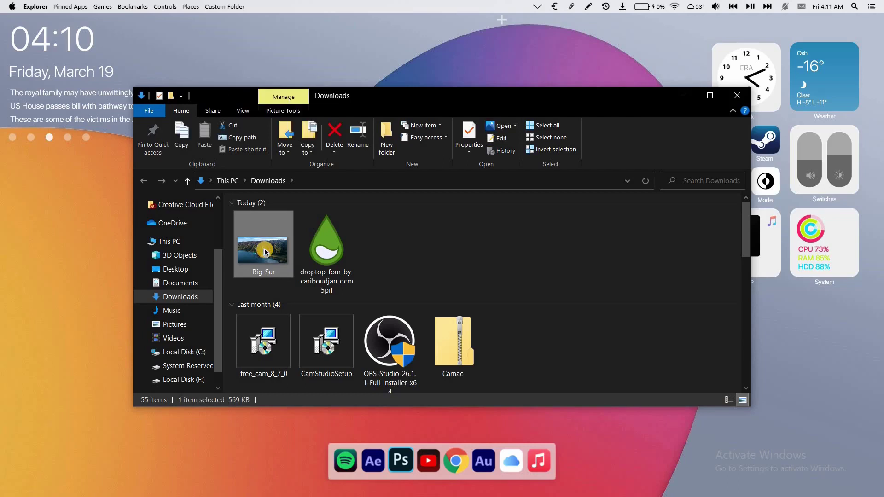
{"action": "right_click", "coordinate": [265, 252]}
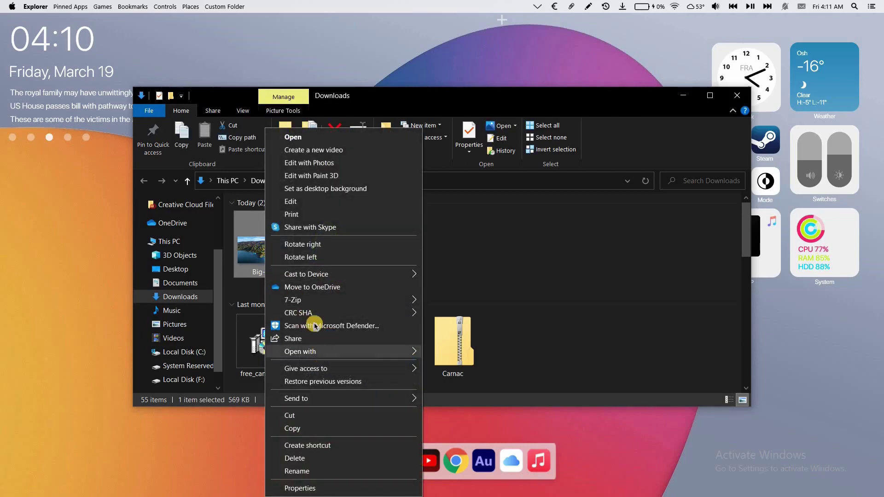
{"action": "left_click", "coordinate": [310, 188]}
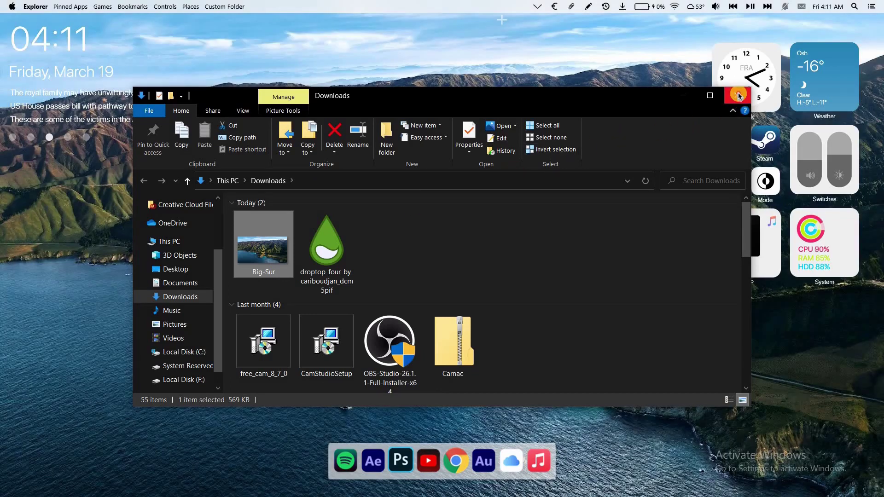
{"action": "left_click", "coordinate": [736, 95]}
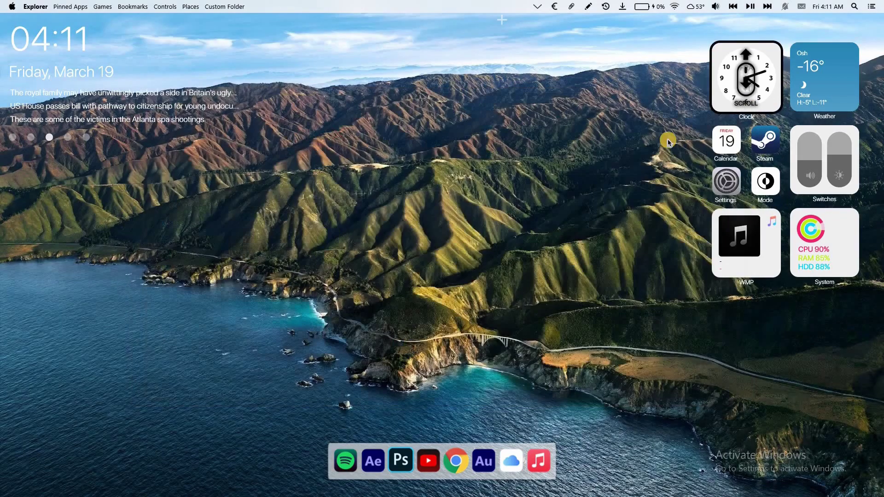